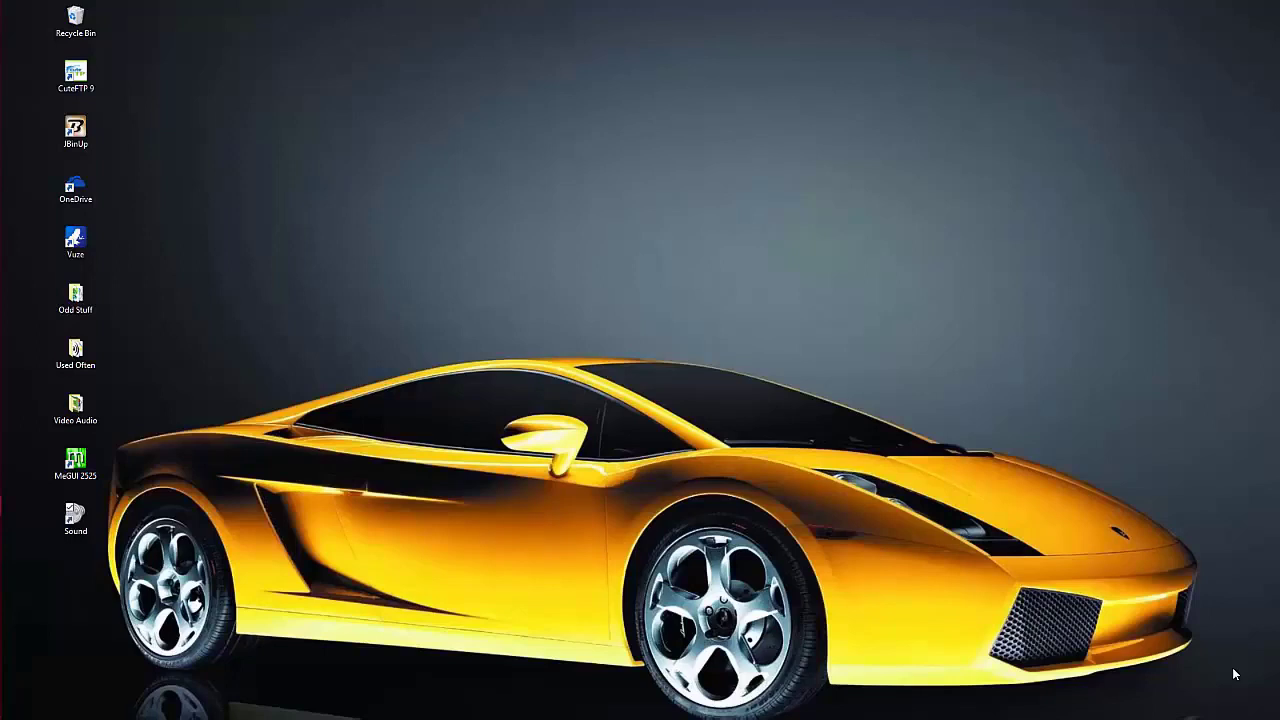
- Bring up the XYplorer window listing drive C: from the auto-hidden taskbar
mouse_move(2, 240)
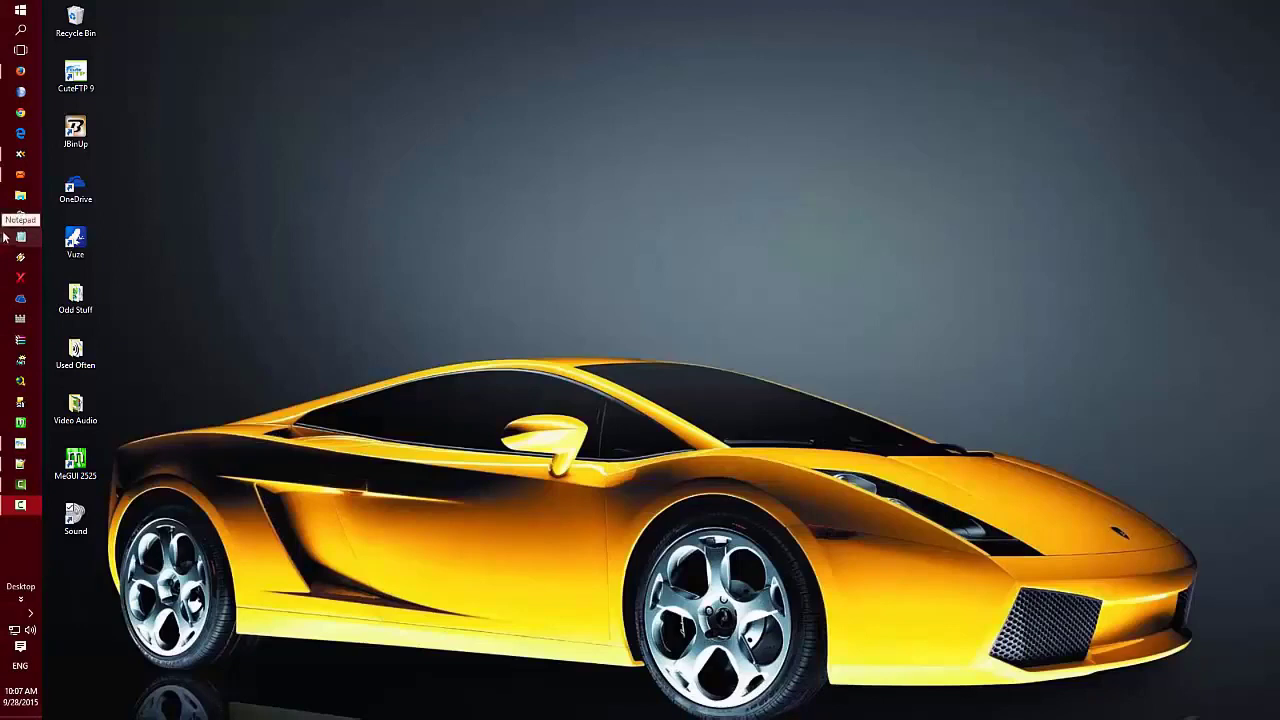
mouse_move(23, 168)
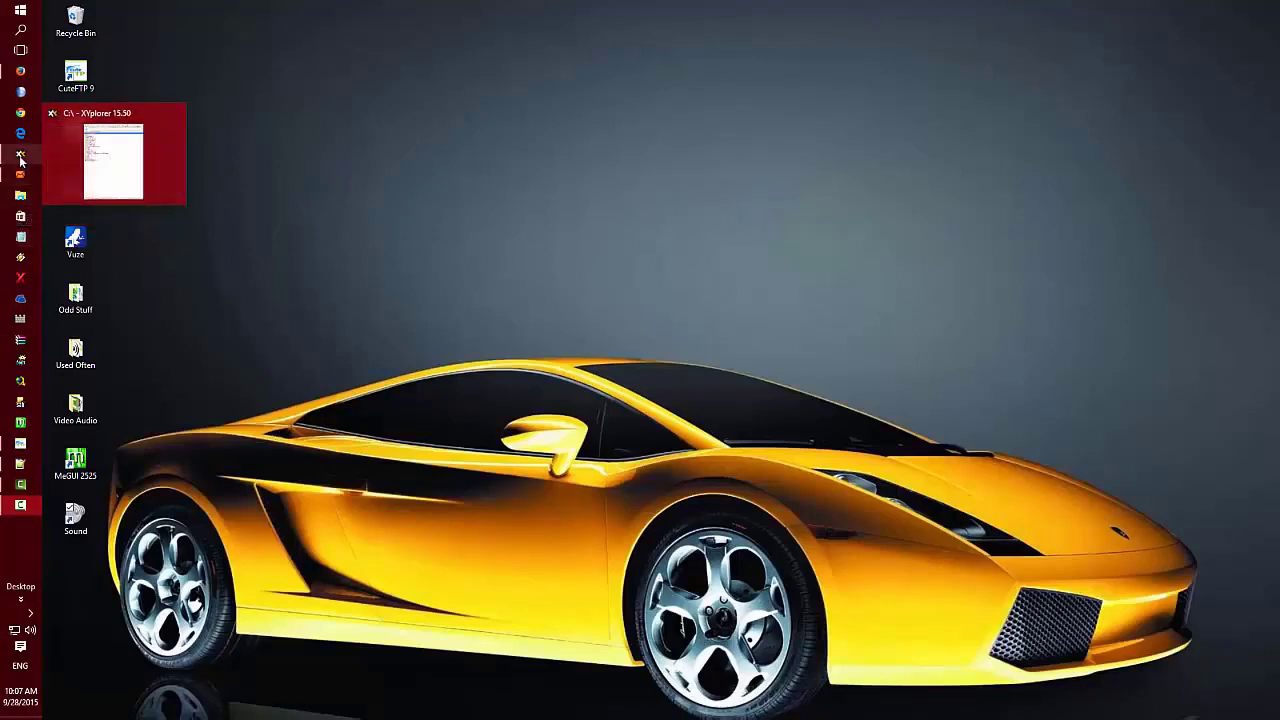
click(20, 158)
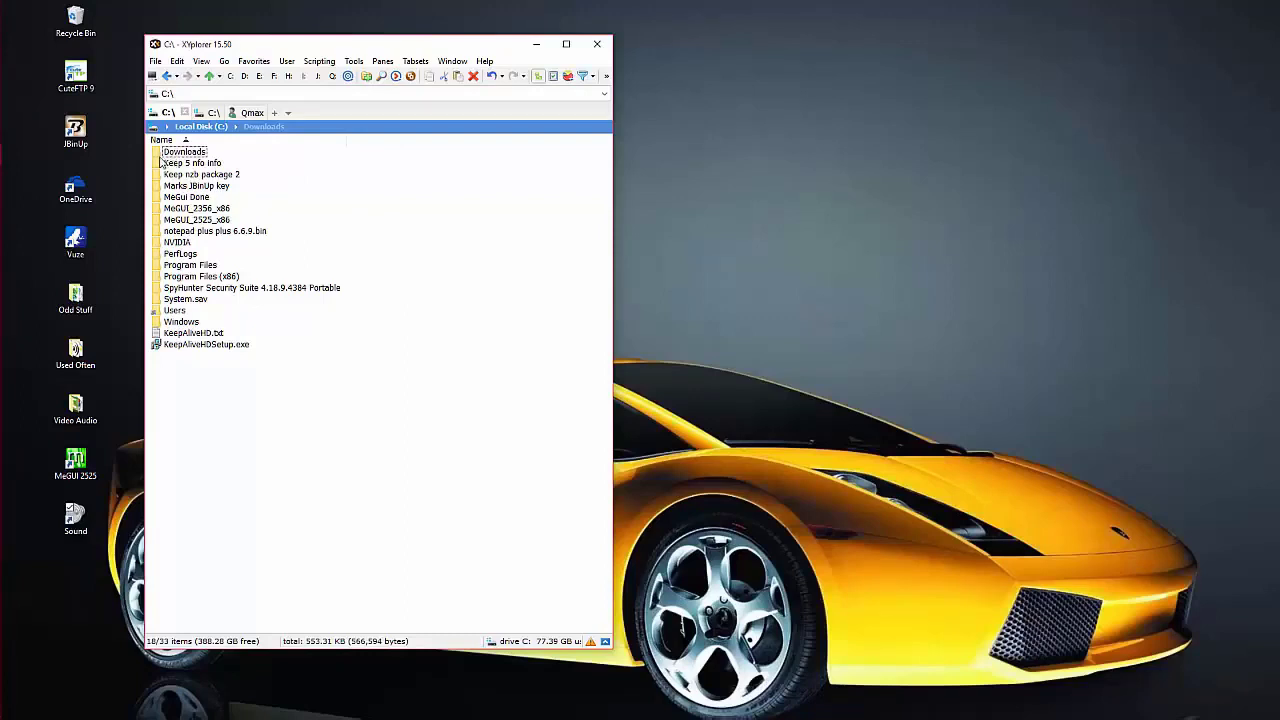
- Create a new folder named 1nzb at the top of the C:\ drive listing
double_click(157, 152)
right_click(358, 200)
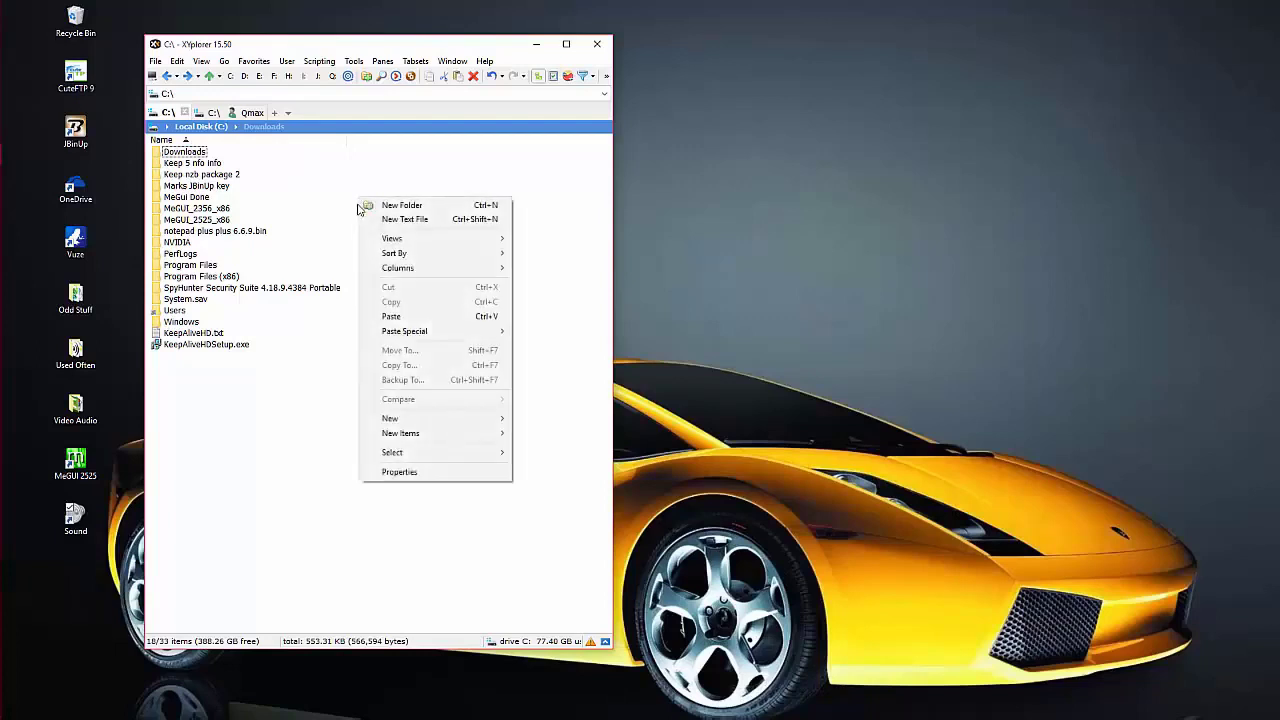
mouse_move(395, 420)
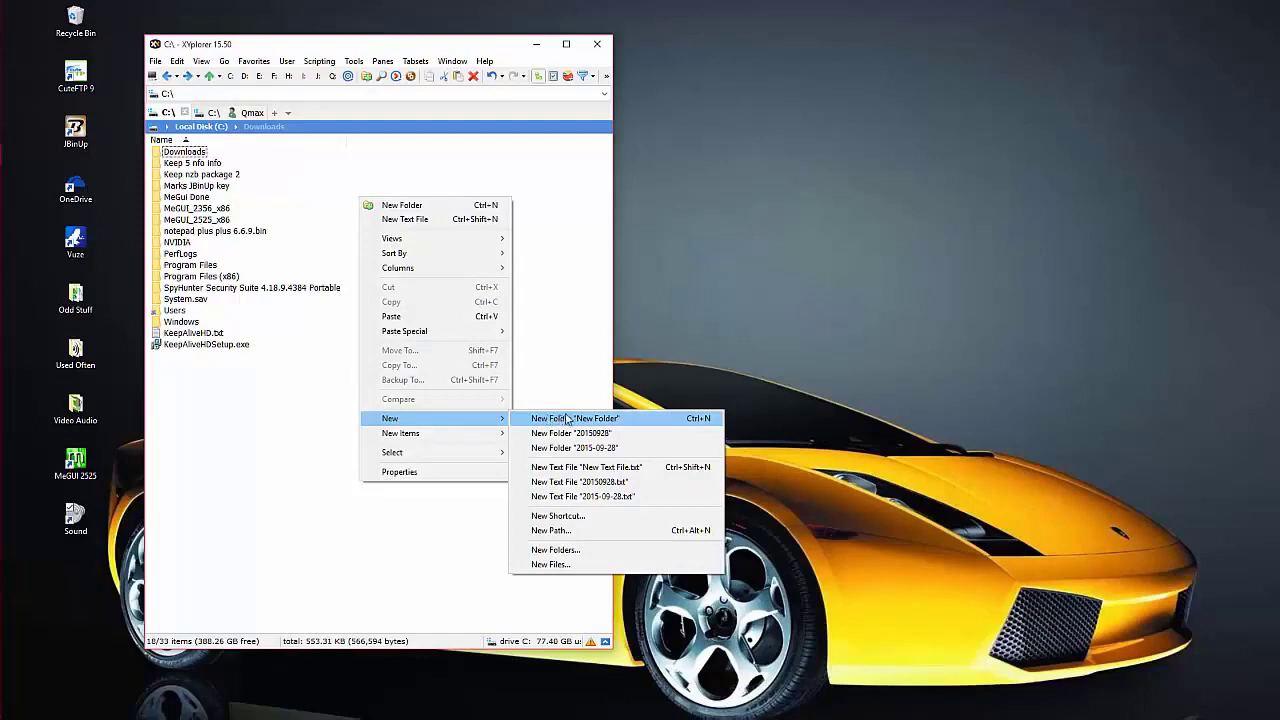
click(597, 421)
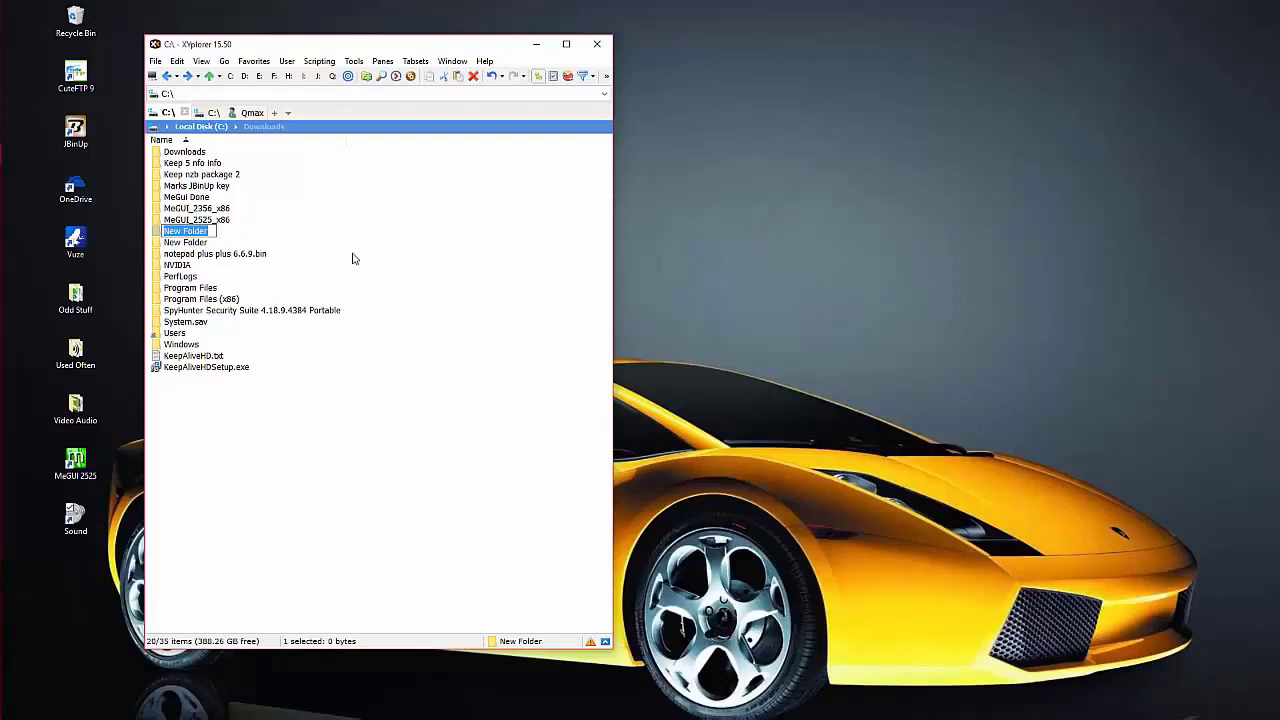
text(1nzb)
key(Return)
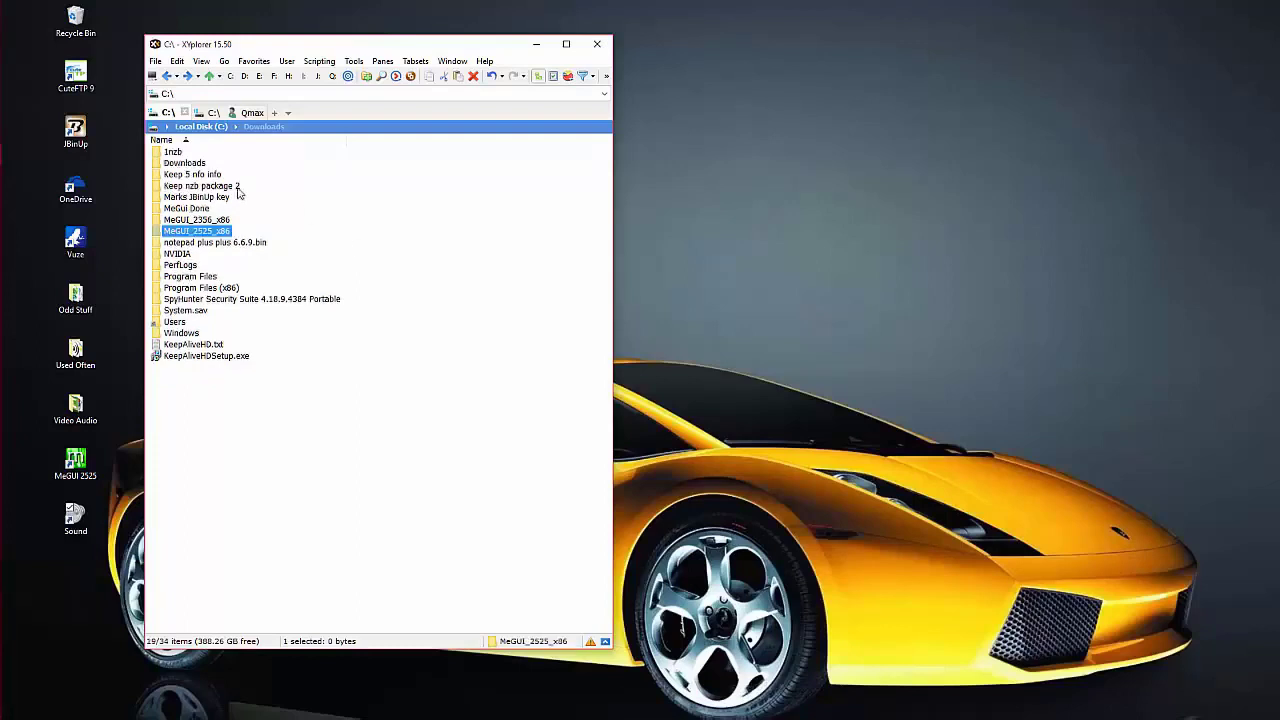
- Copy Simple Packer.exe from Downloads into C:\1nzb, then return to C:\
click(177, 152)
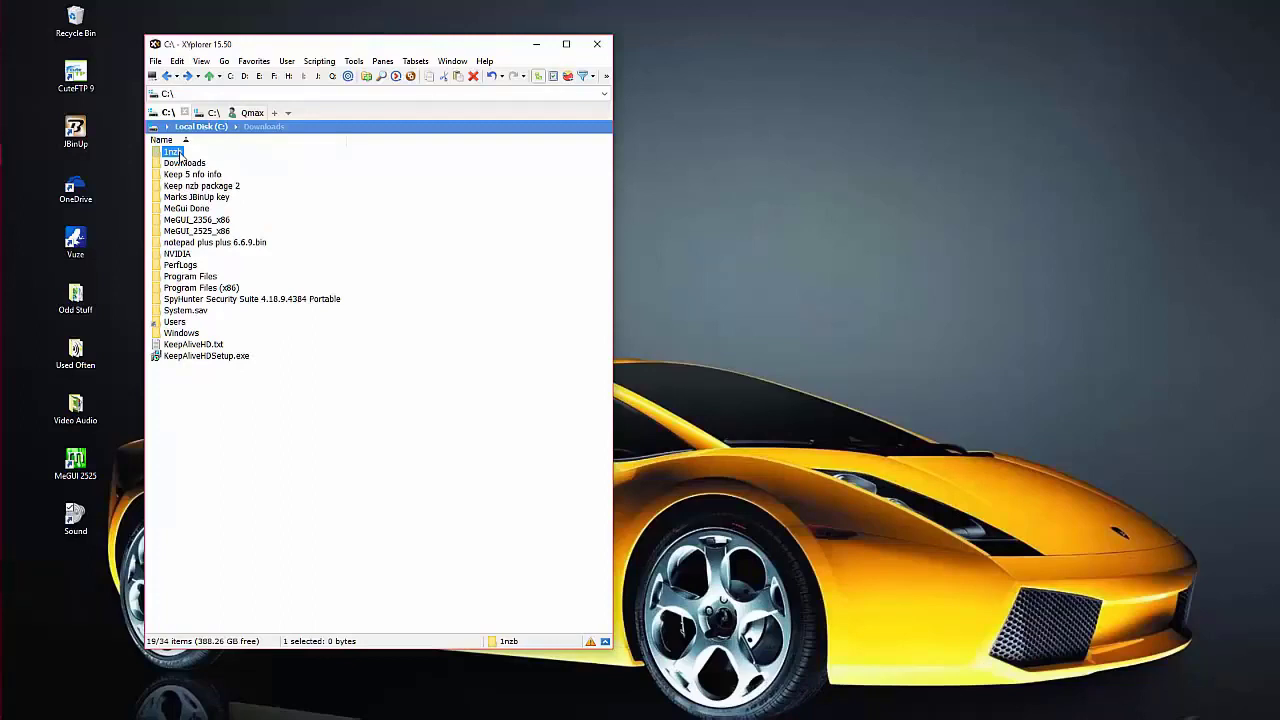
key(alt+Right)
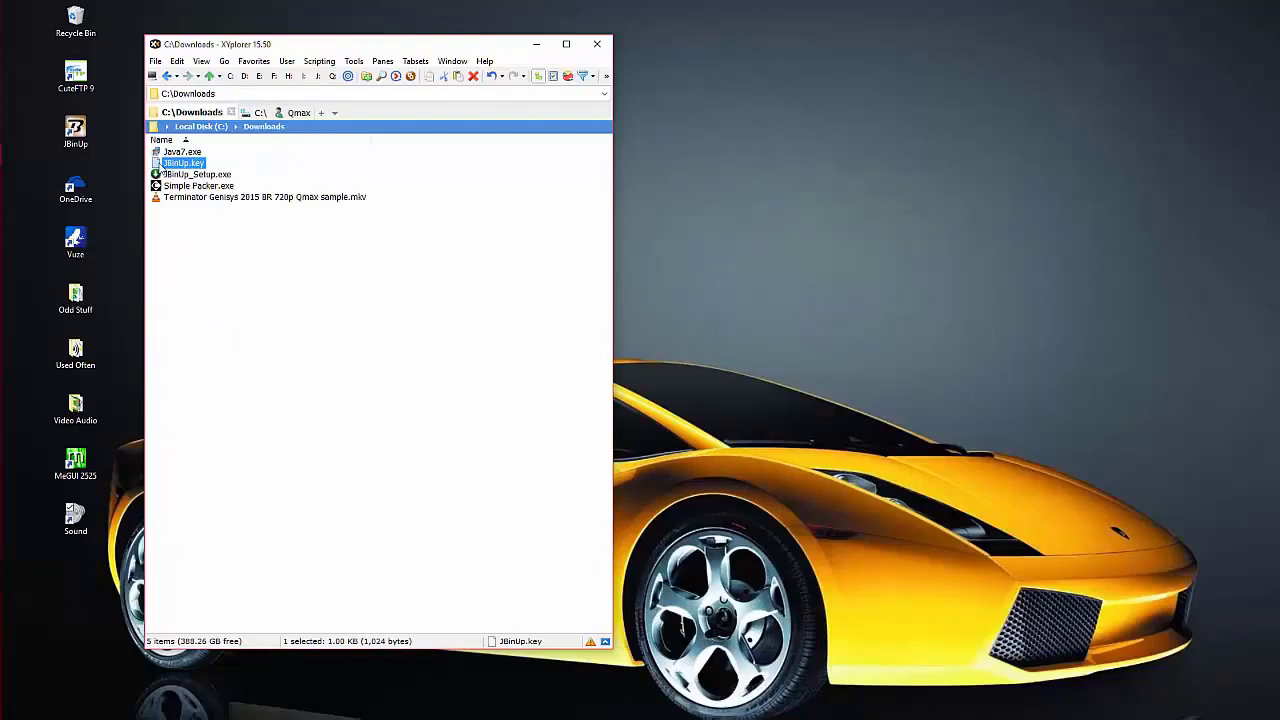
right_click(191, 187)
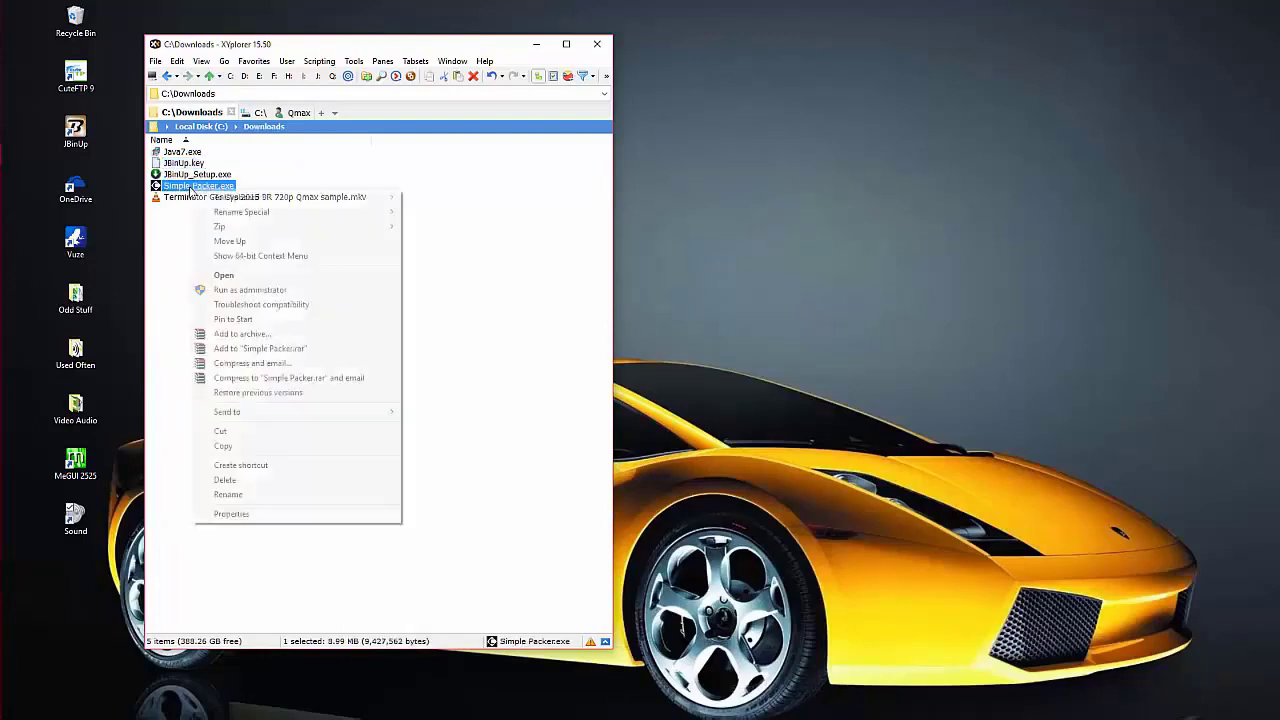
click(223, 447)
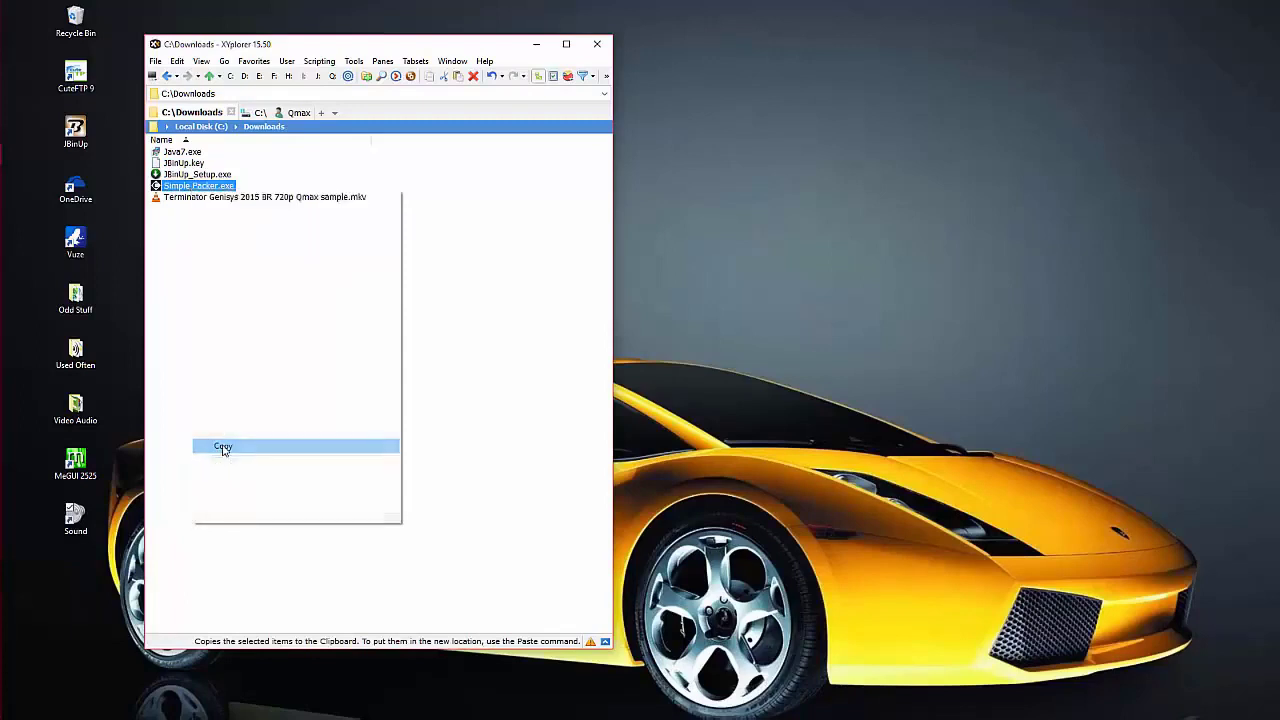
key(BackSpace)
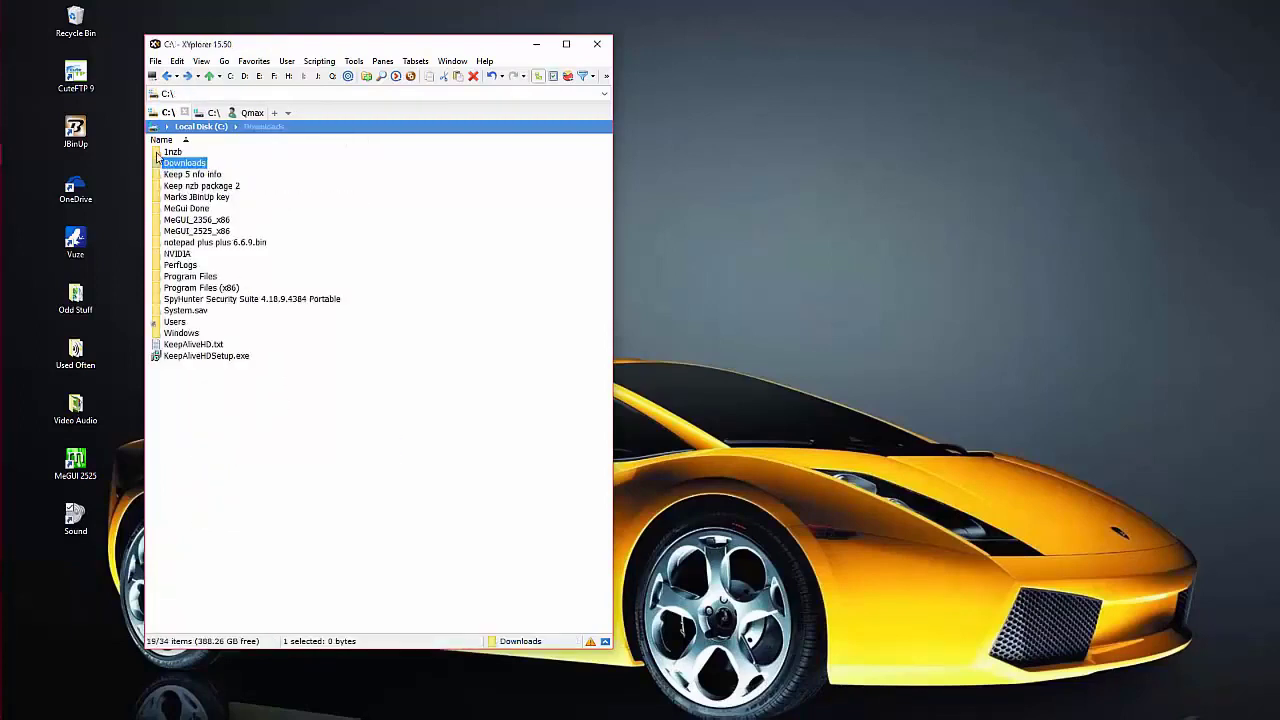
double_click(158, 153)
right_click(304, 226)
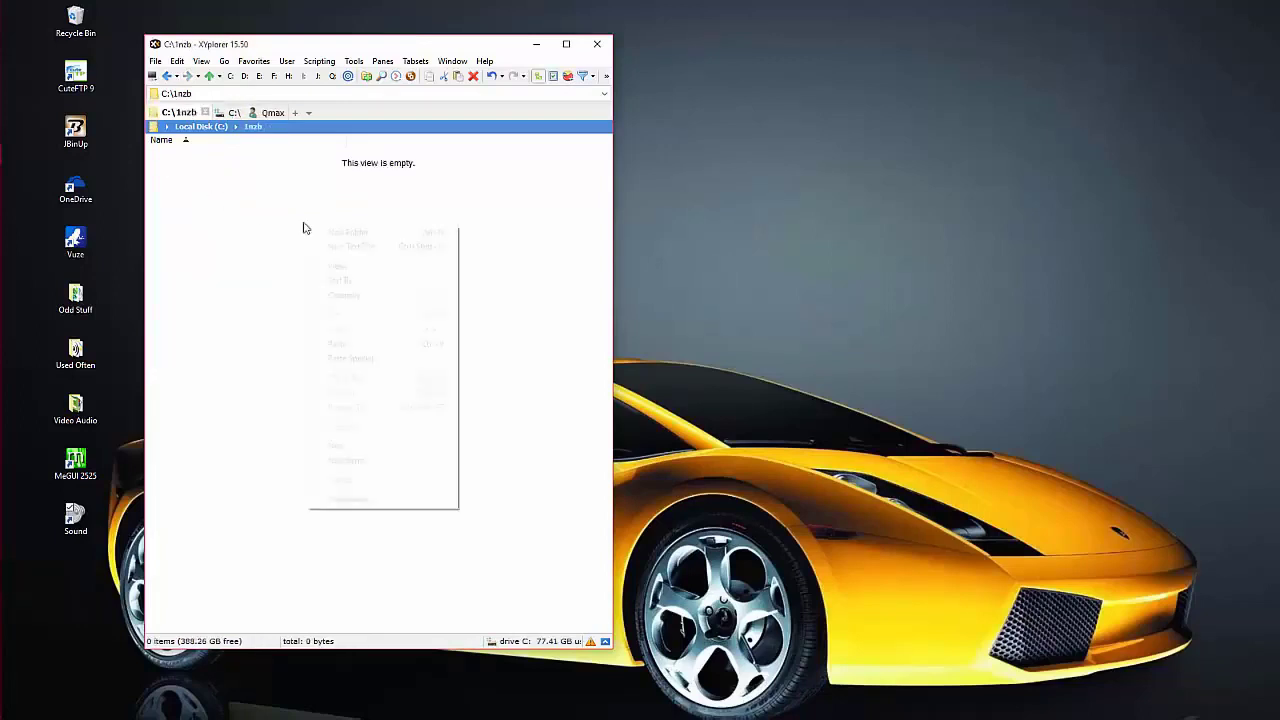
click(337, 343)
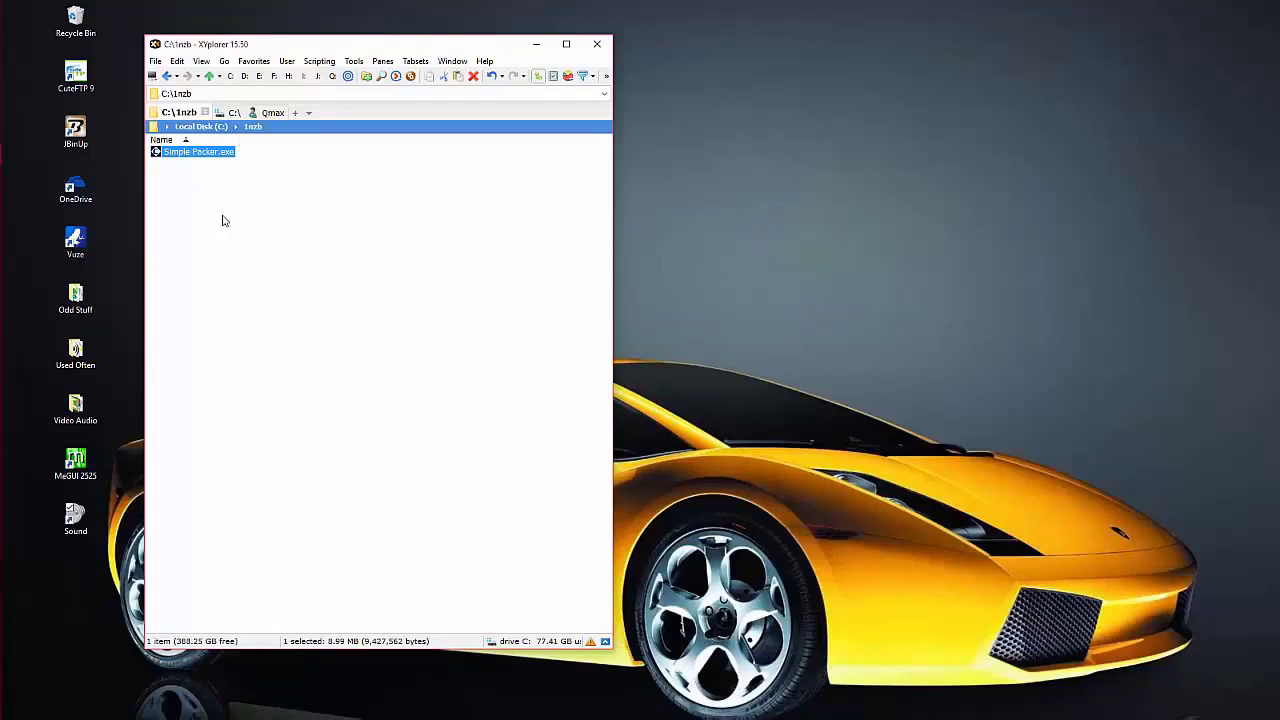
key(BackSpace)
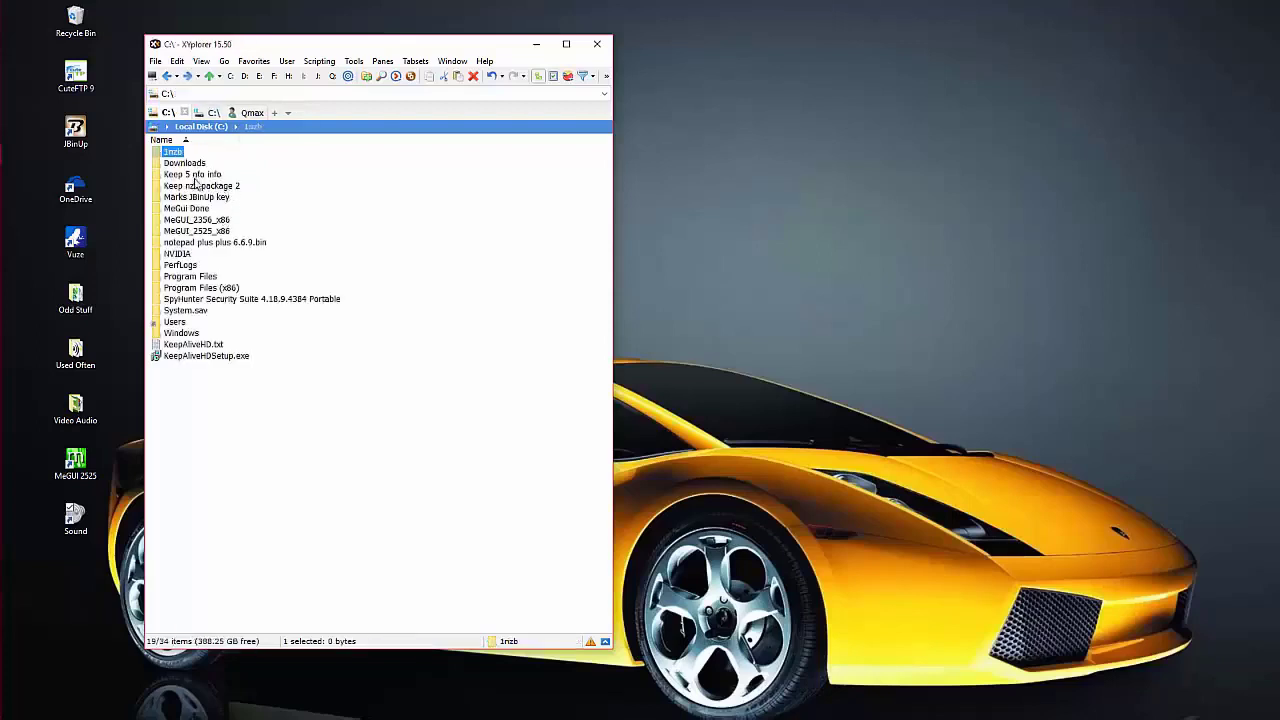
- Copy the Terminator Genisys 2015 BR 720p Qmax sample .mkv from Downloads into C:\1nzb
double_click(166, 164)
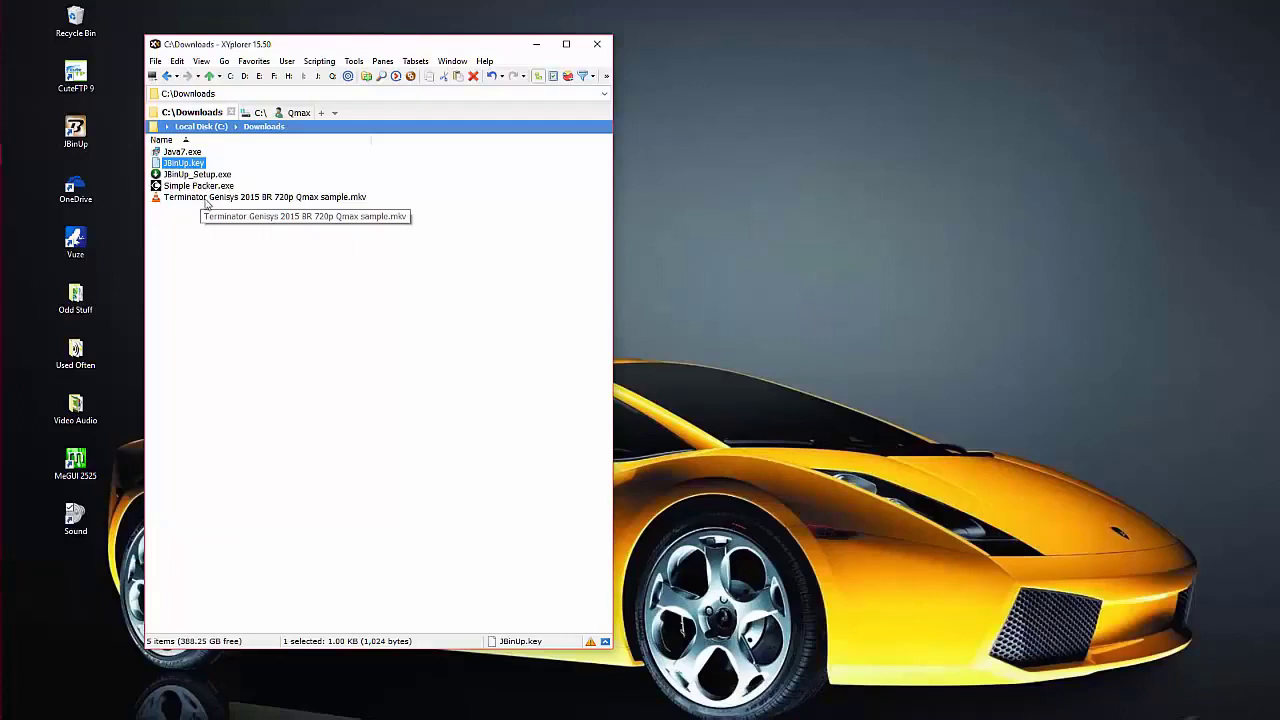
right_click(206, 200)
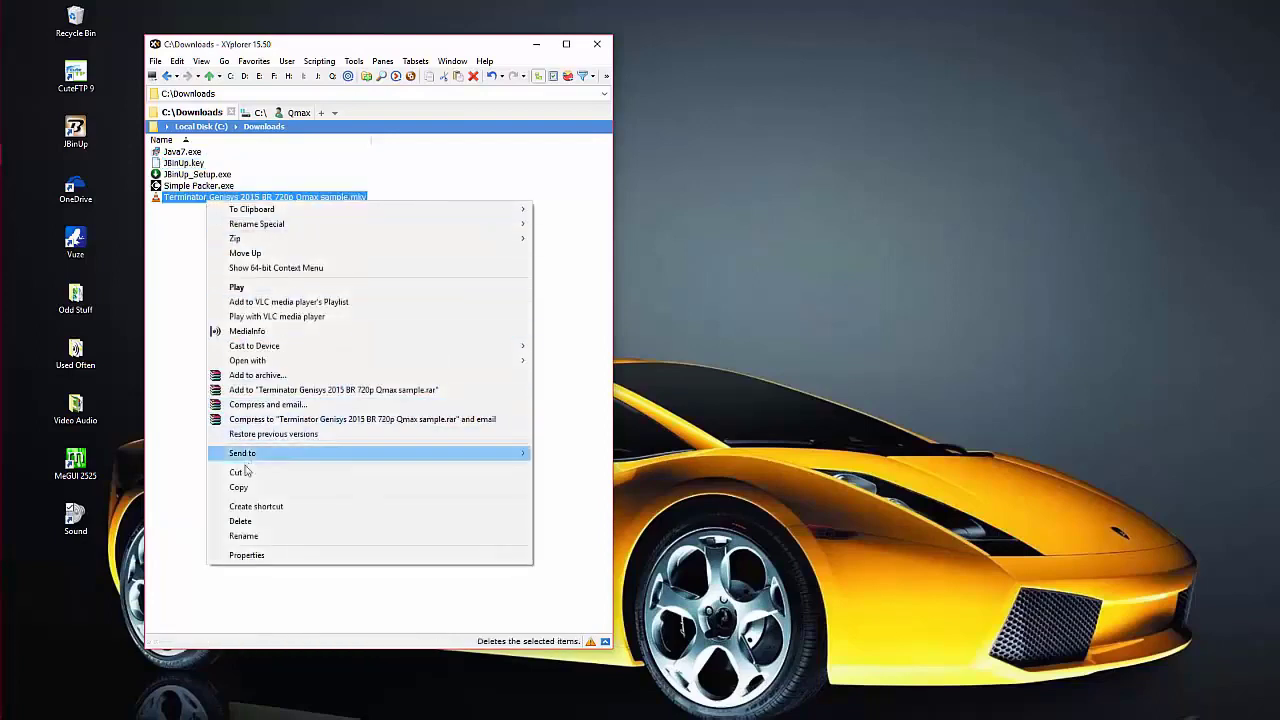
click(240, 489)
double_click(230, 460)
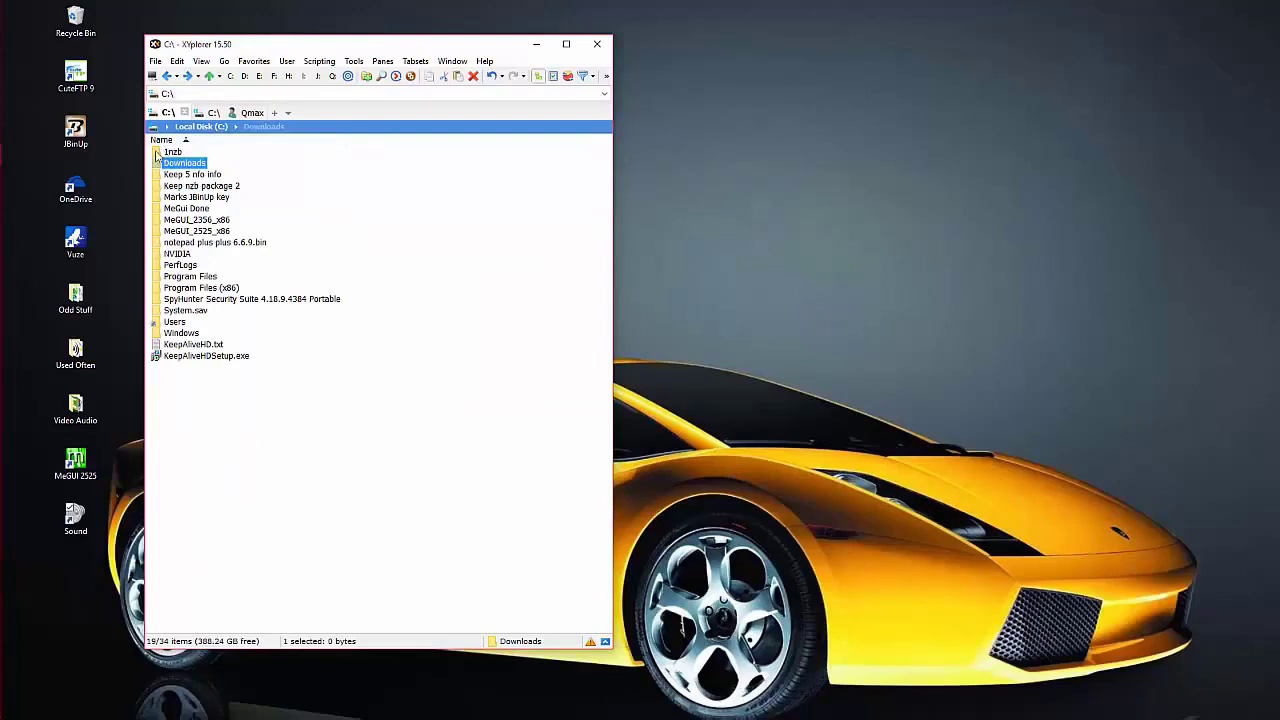
double_click(157, 153)
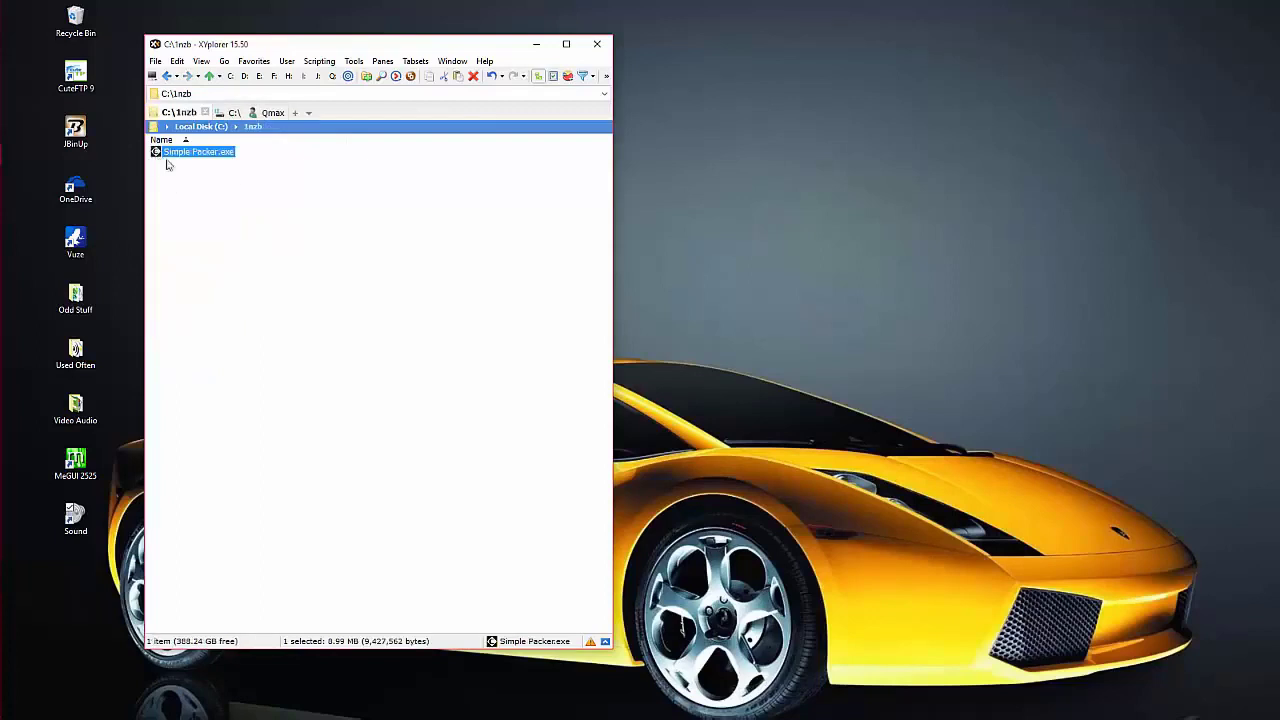
right_click(240, 198)
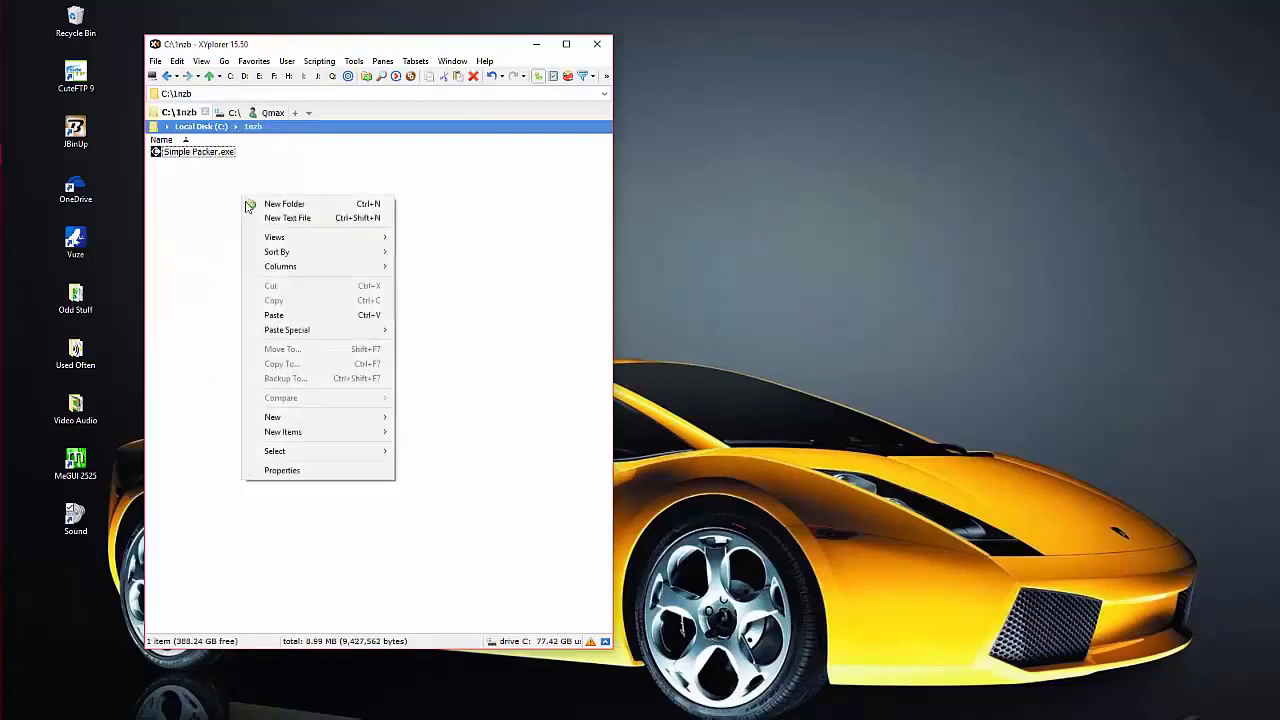
click(277, 315)
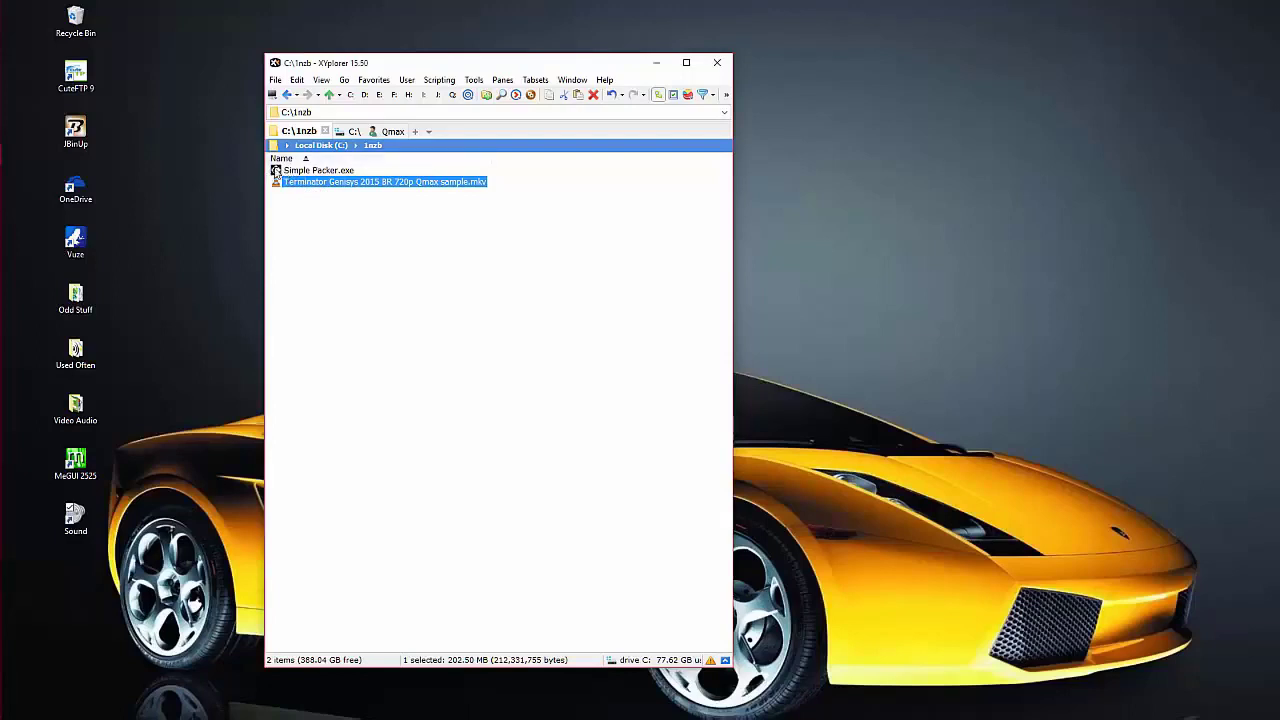
- Launch Simple Packer.exe from C:\1nzb and reveal its Advanced settings
click(277, 173)
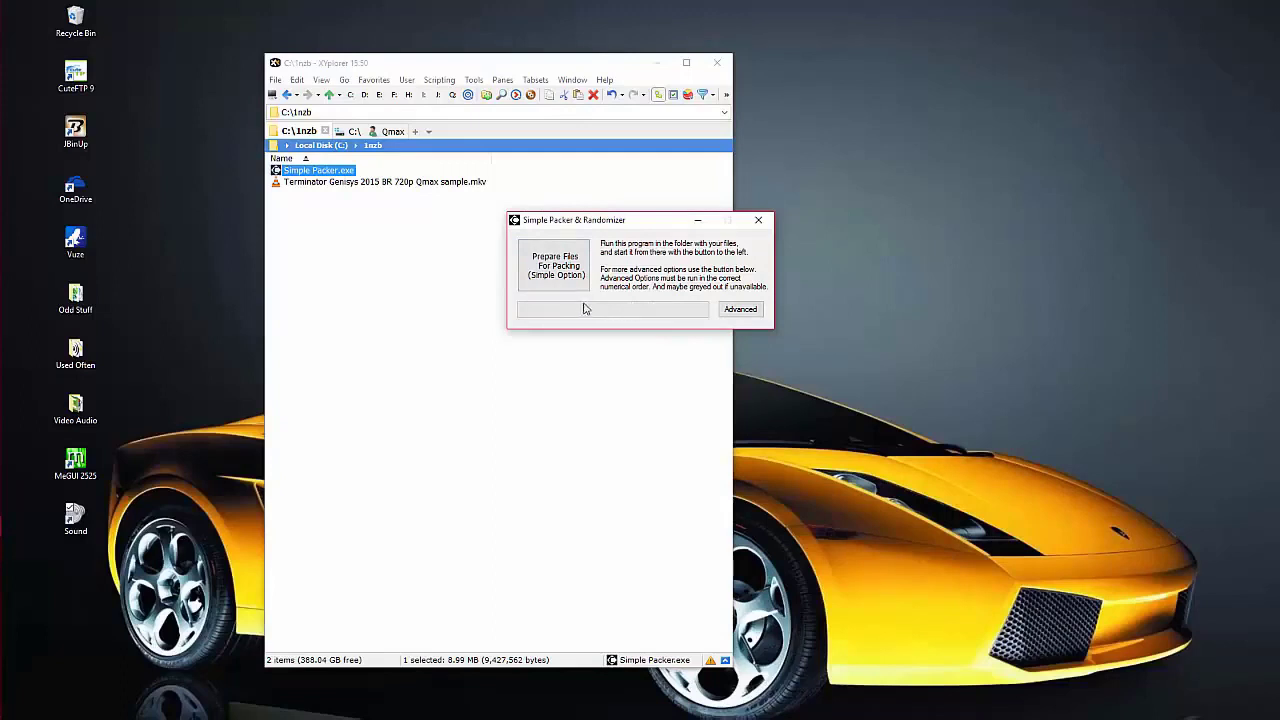
click(741, 310)
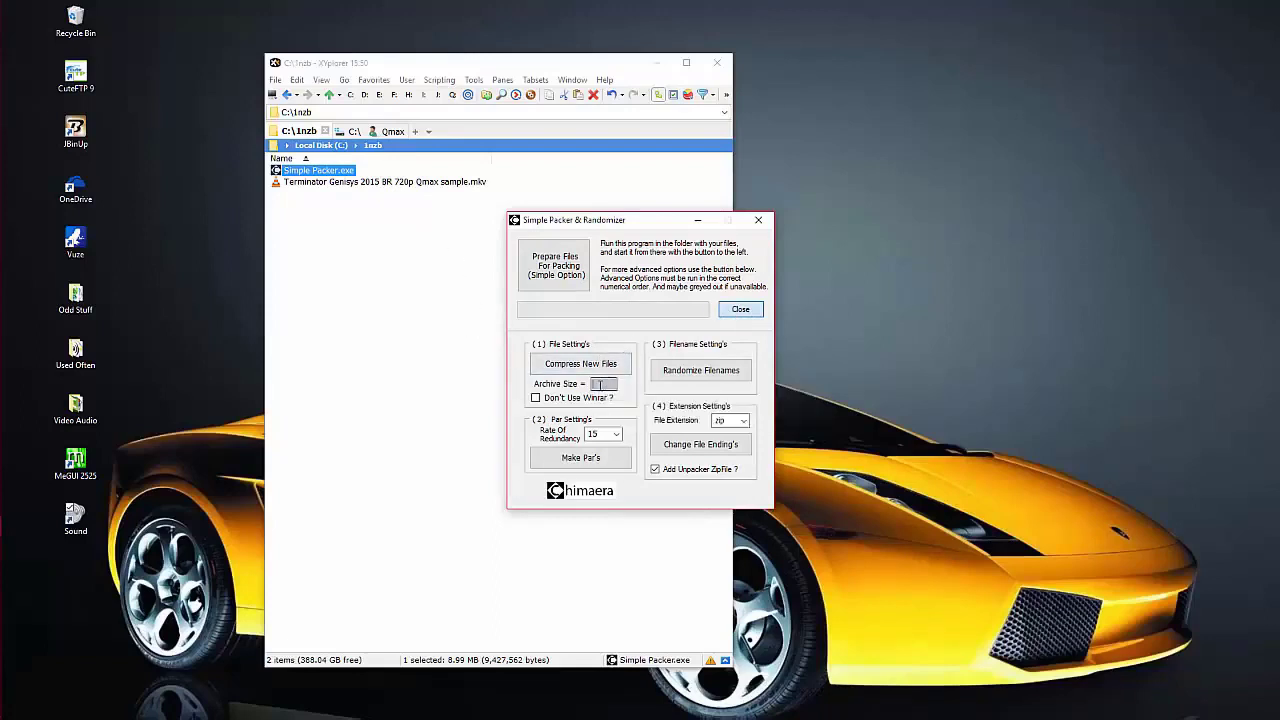
- Enter 40 as the archive size and select the redundancy rate value 15
mouse_move(601, 385)
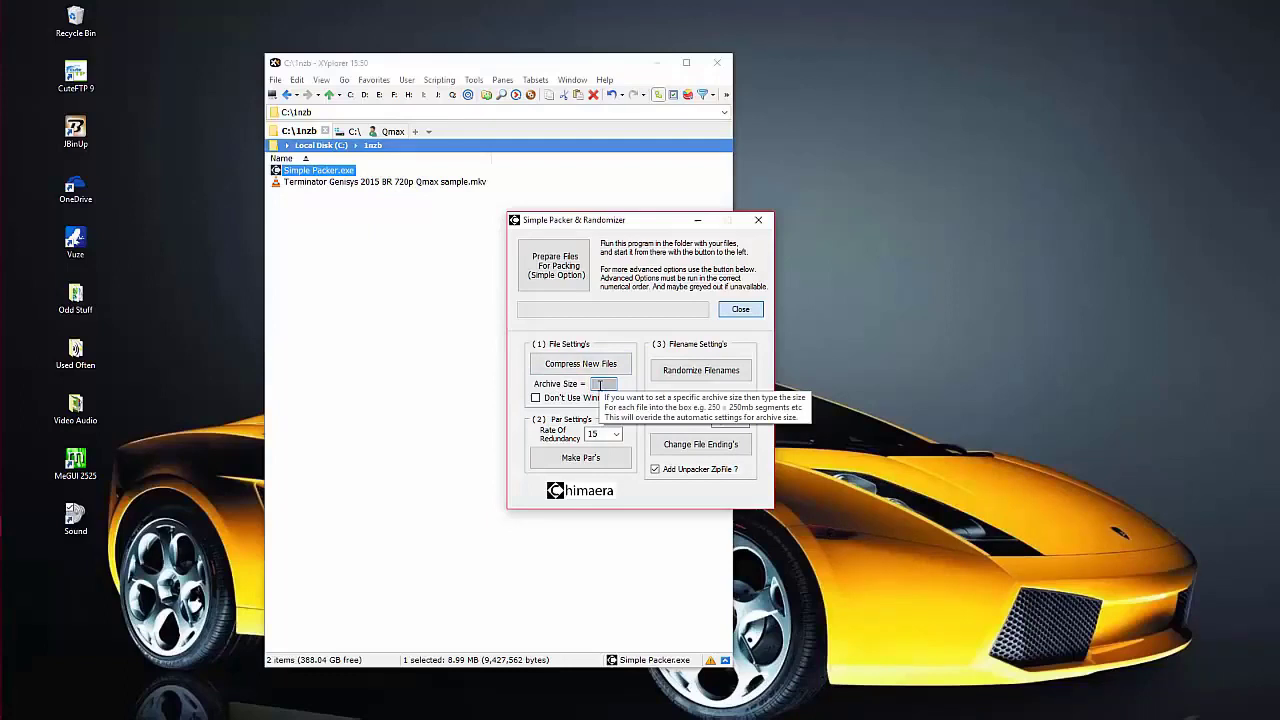
click(601, 385)
text(40)
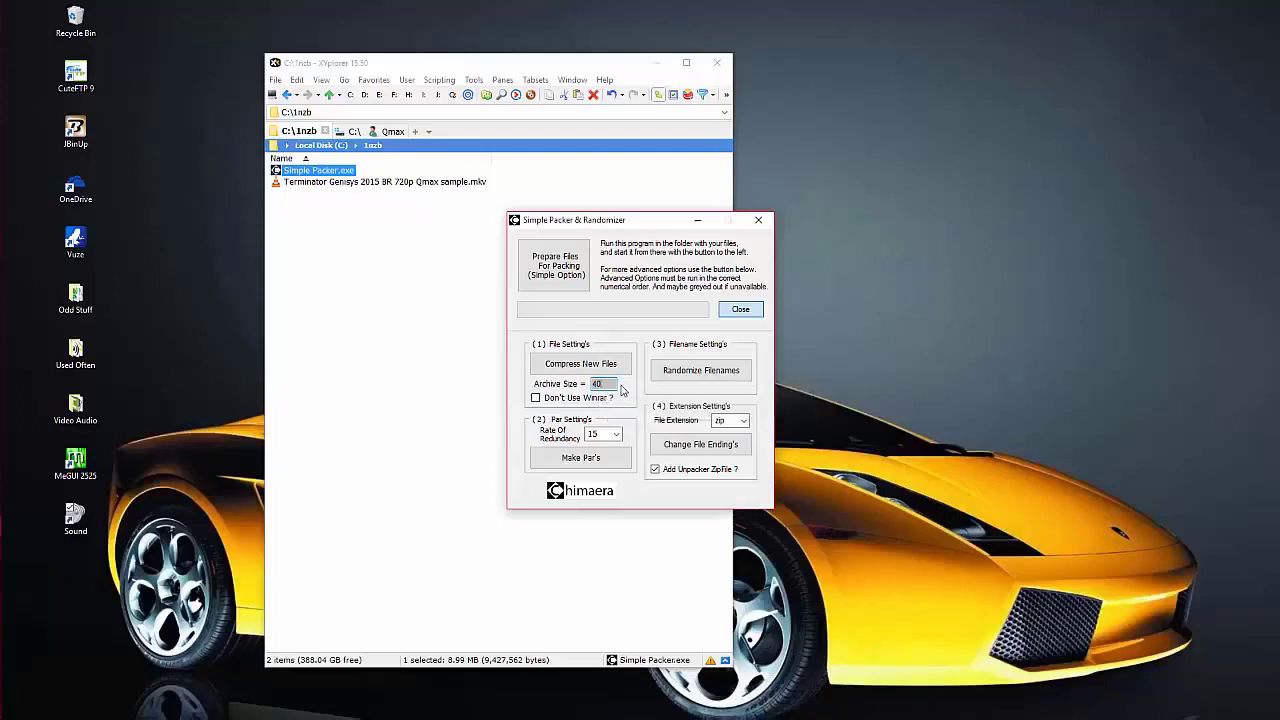
mouse_move(607, 385)
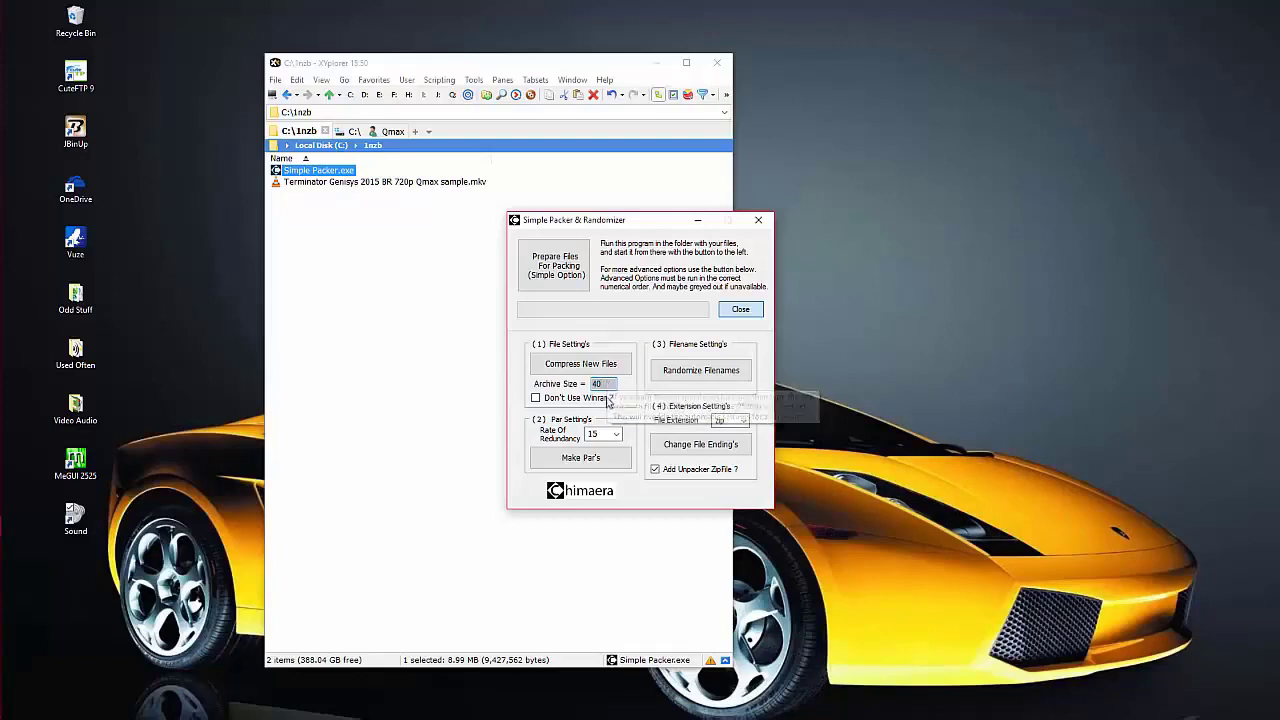
double_click(604, 434)
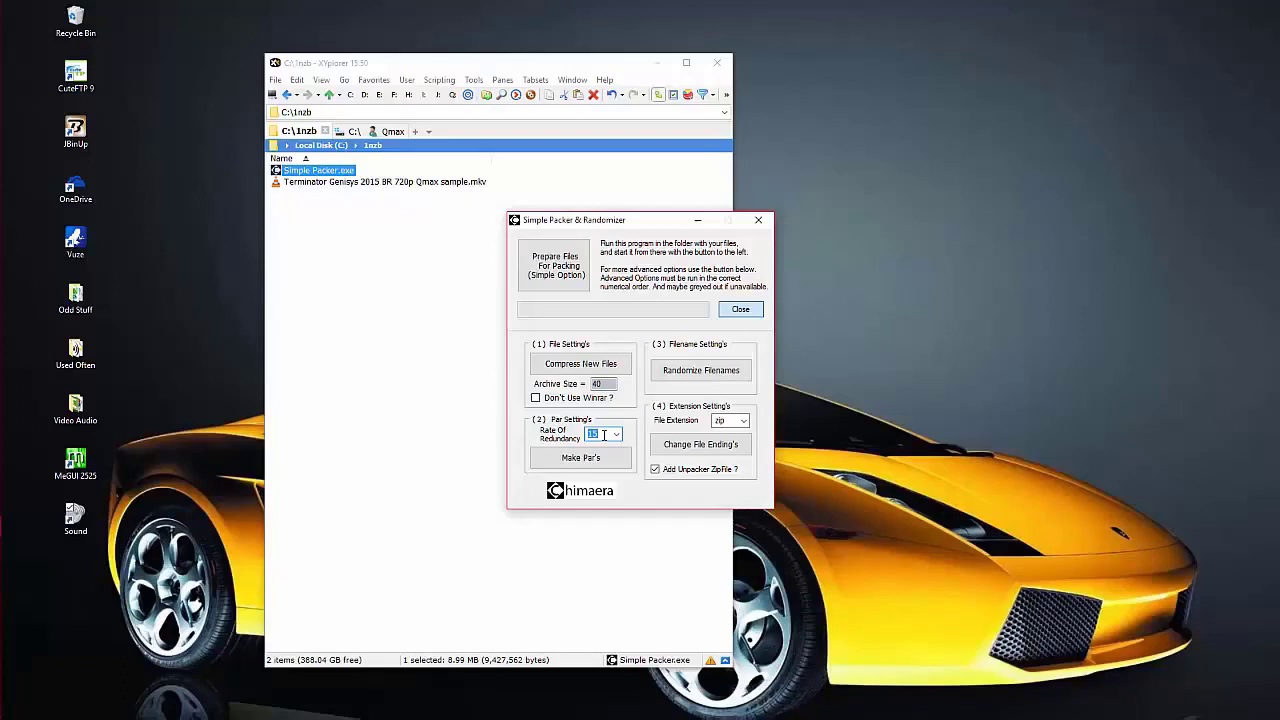
- Set redundancy to 9, choose the x00 file extension, and untick Add Unpacker ZipFile
text(9)
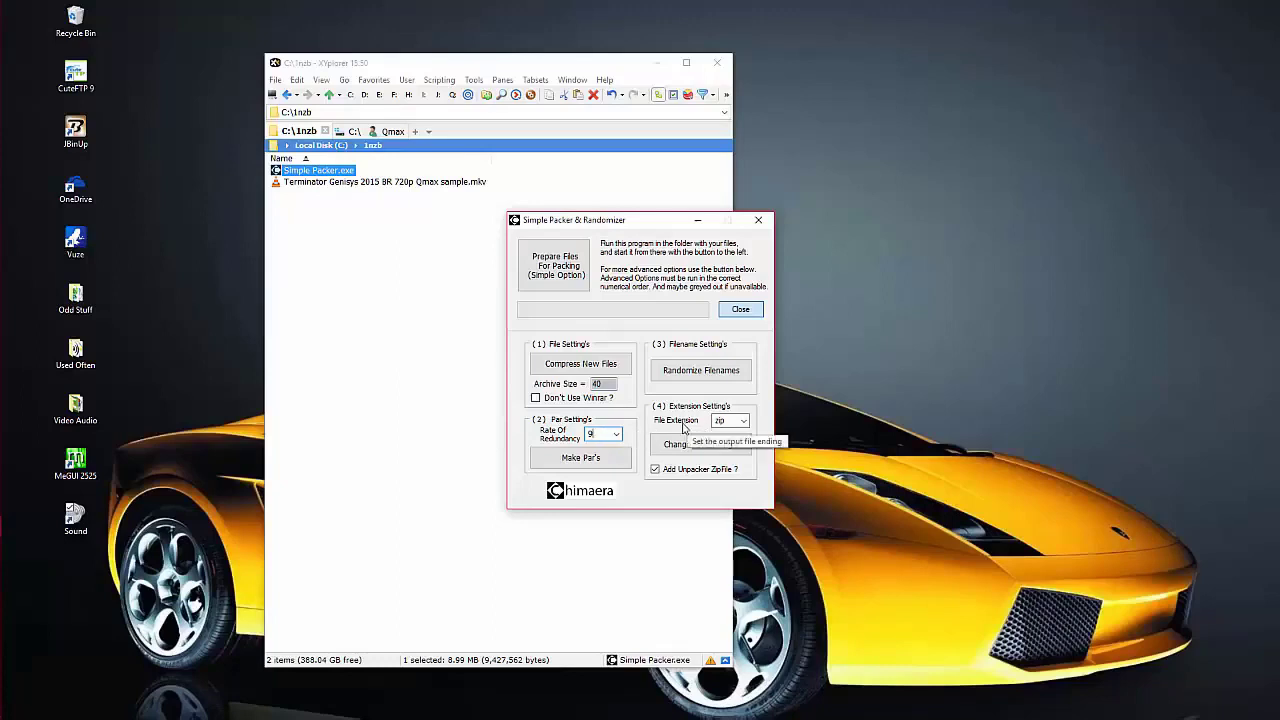
click(744, 424)
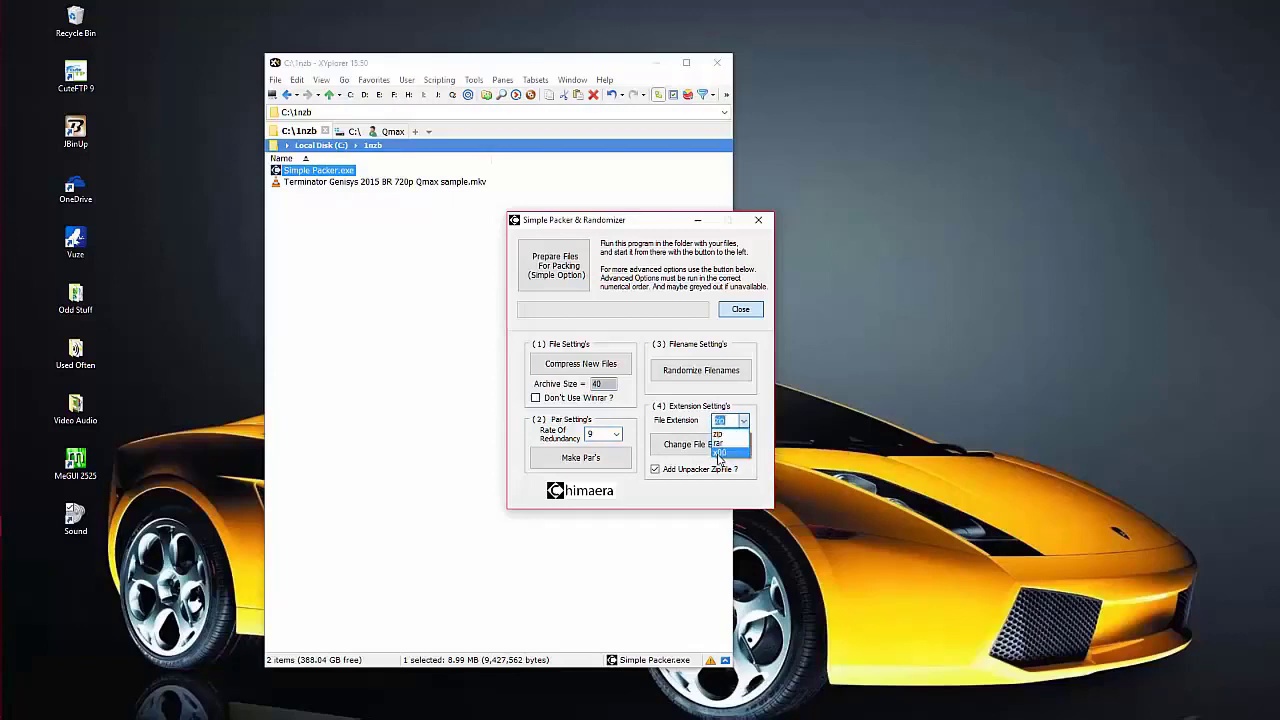
click(719, 454)
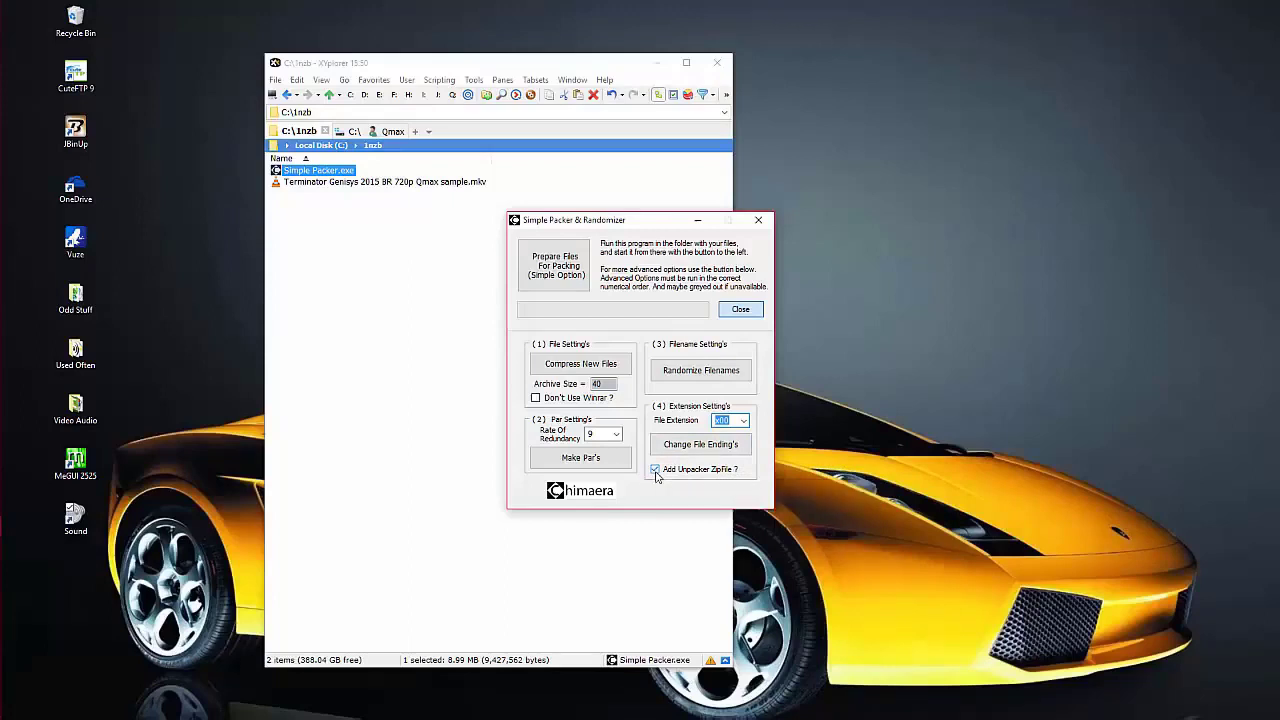
click(656, 470)
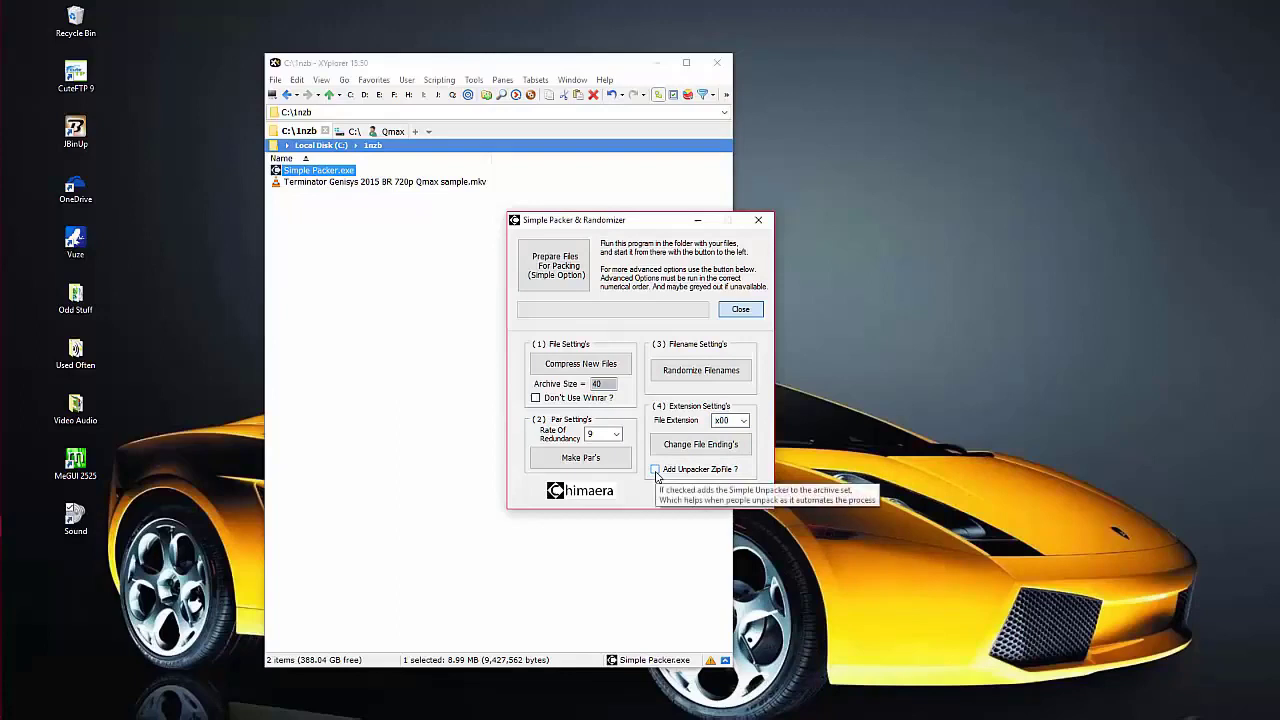
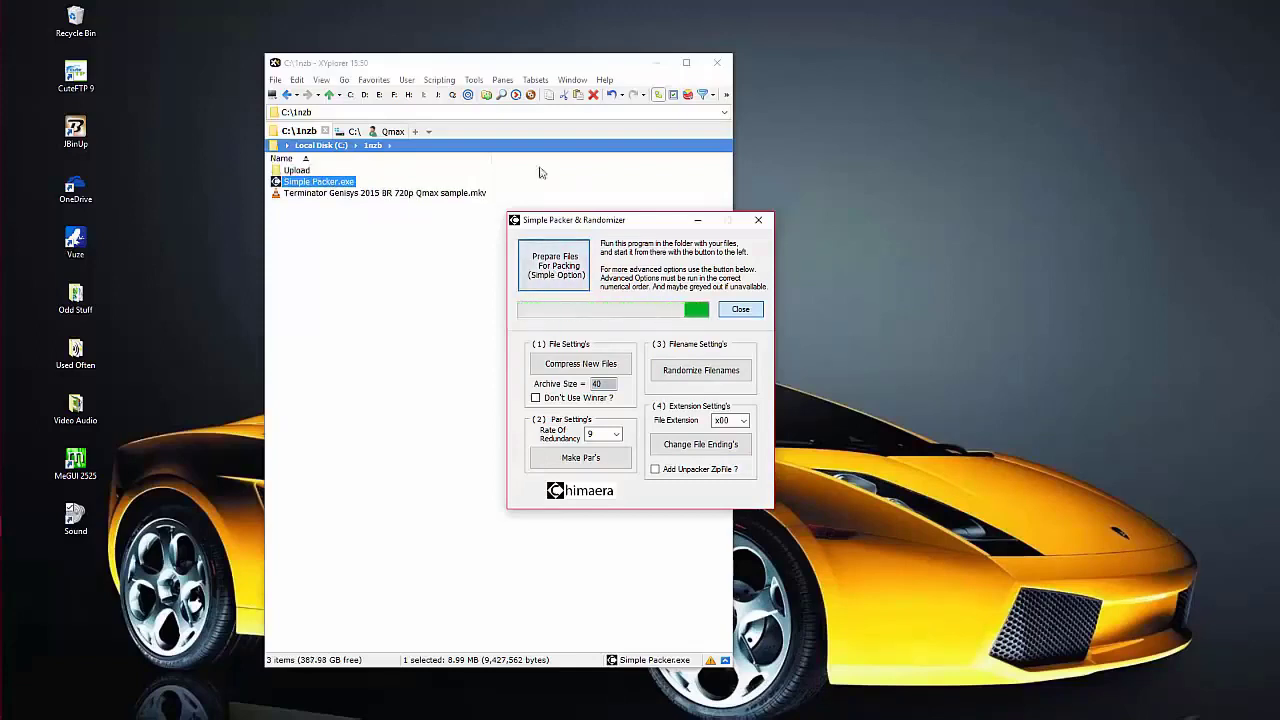
- Move the packer window aside while packing into C:\1nzb\Upload completes
drag(694, 226, 929, 218)
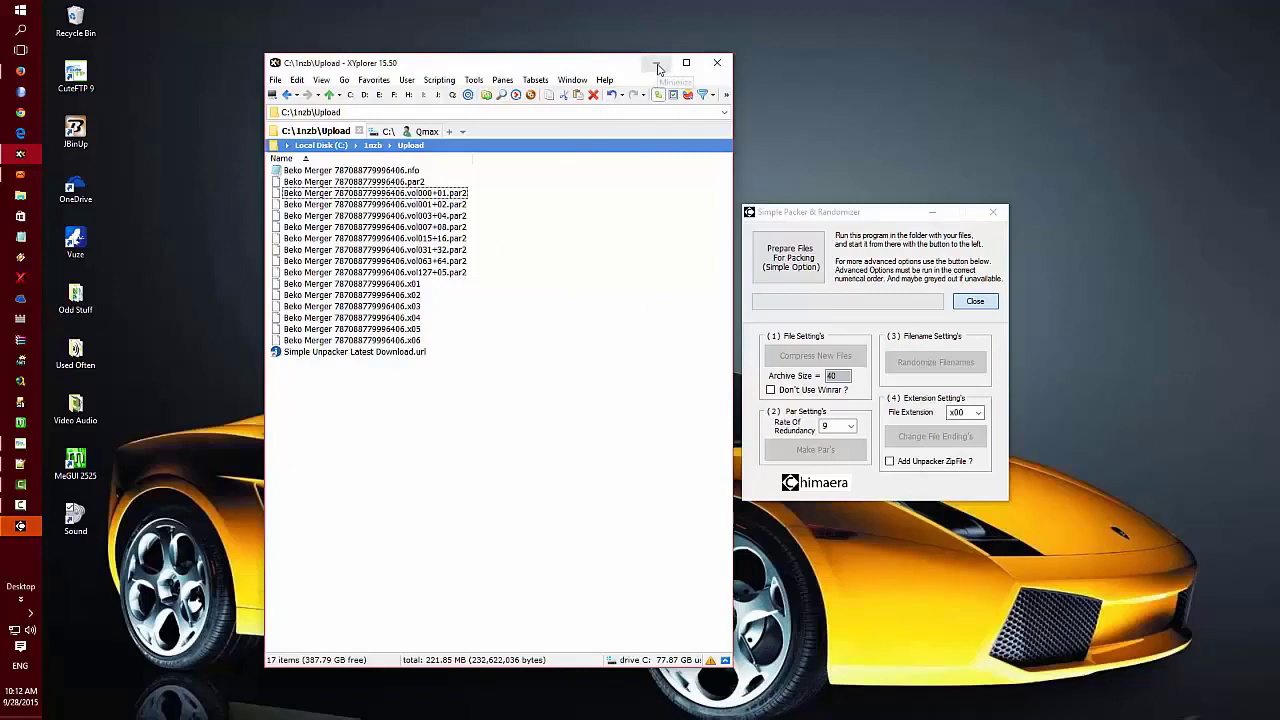
- Minimize XYplorer and dismiss the File Creation Finished message
click(657, 66)
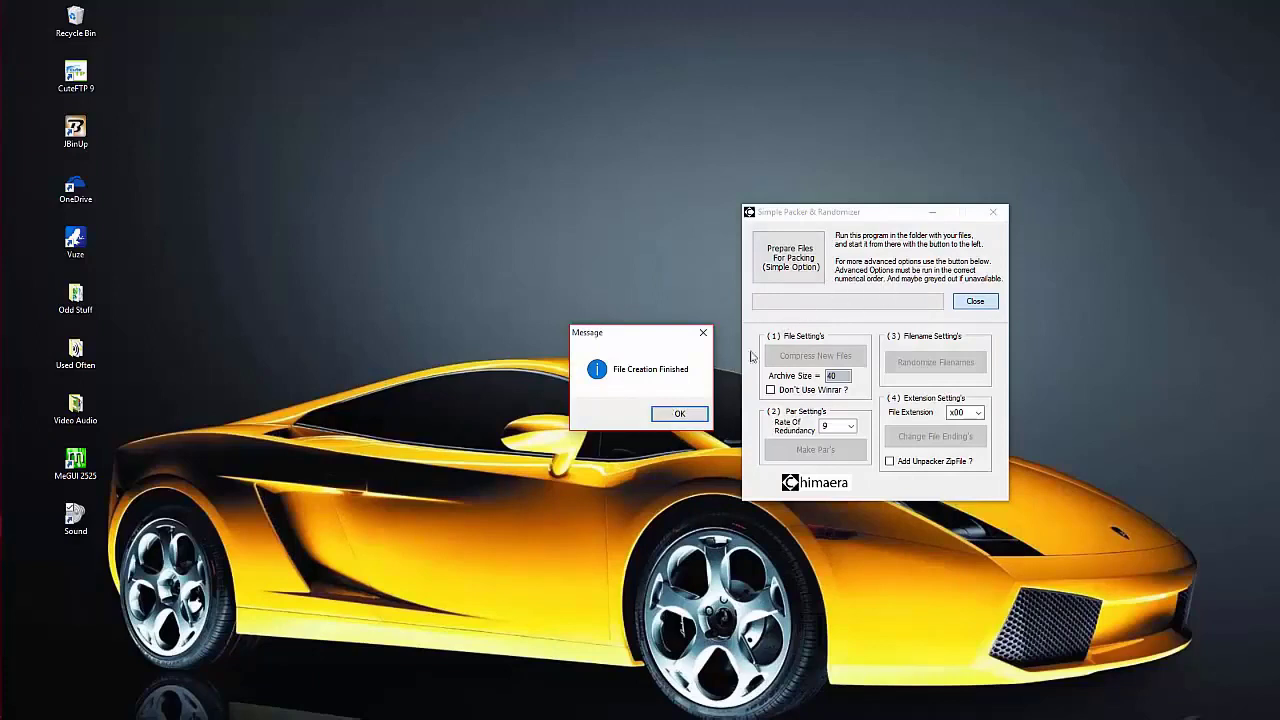
click(676, 416)
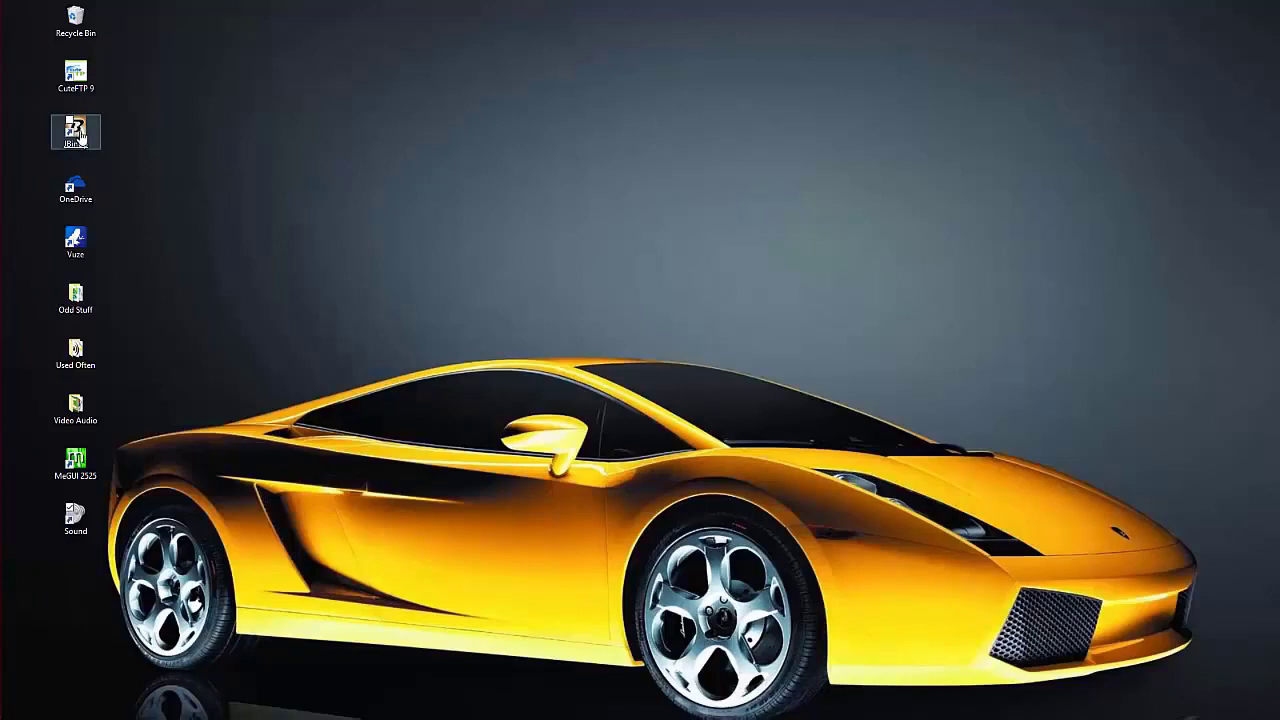
- Launch JBinUp 0.90 Beta 10, reposition its window, and show the Help menu
double_click(79, 136)
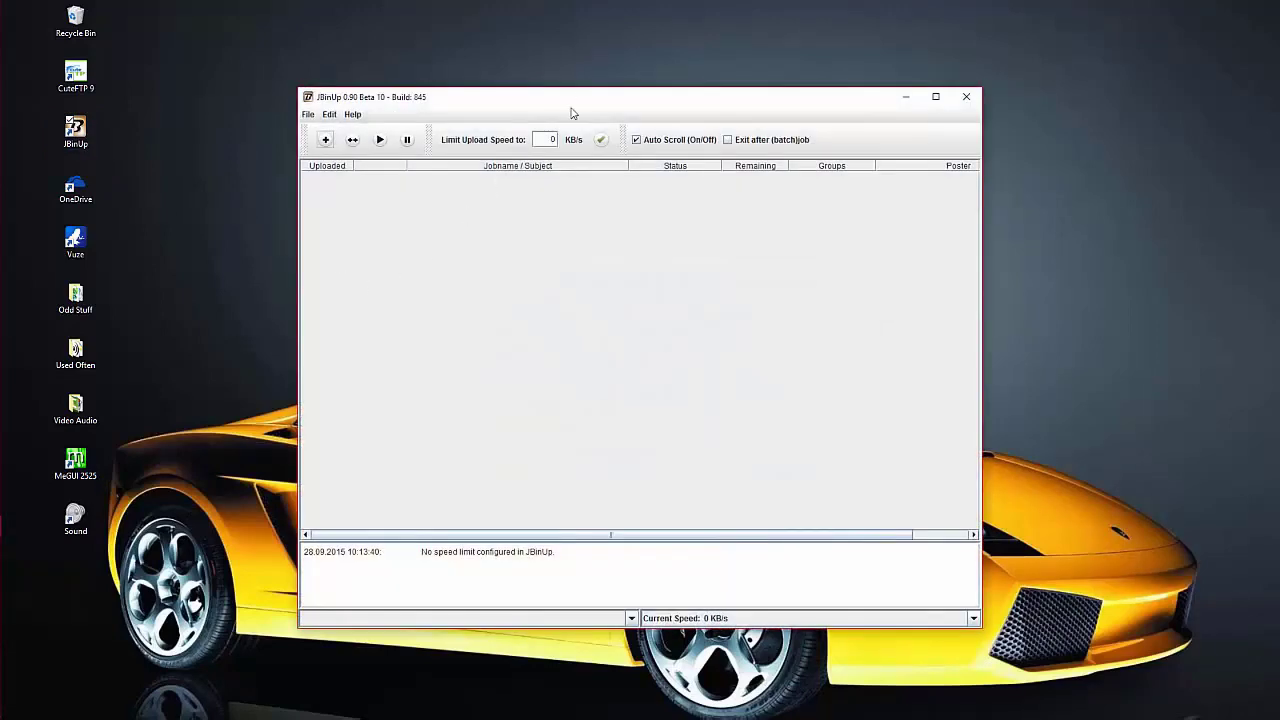
drag(576, 110, 685, 104)
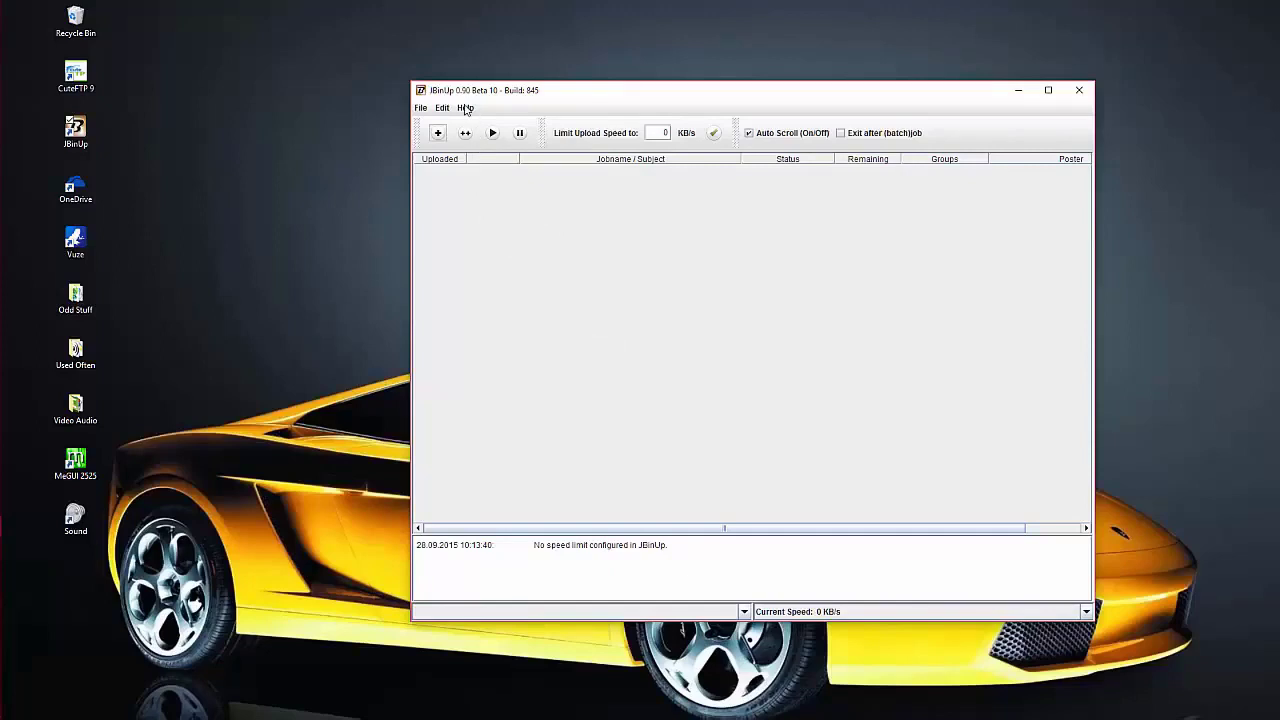
click(465, 108)
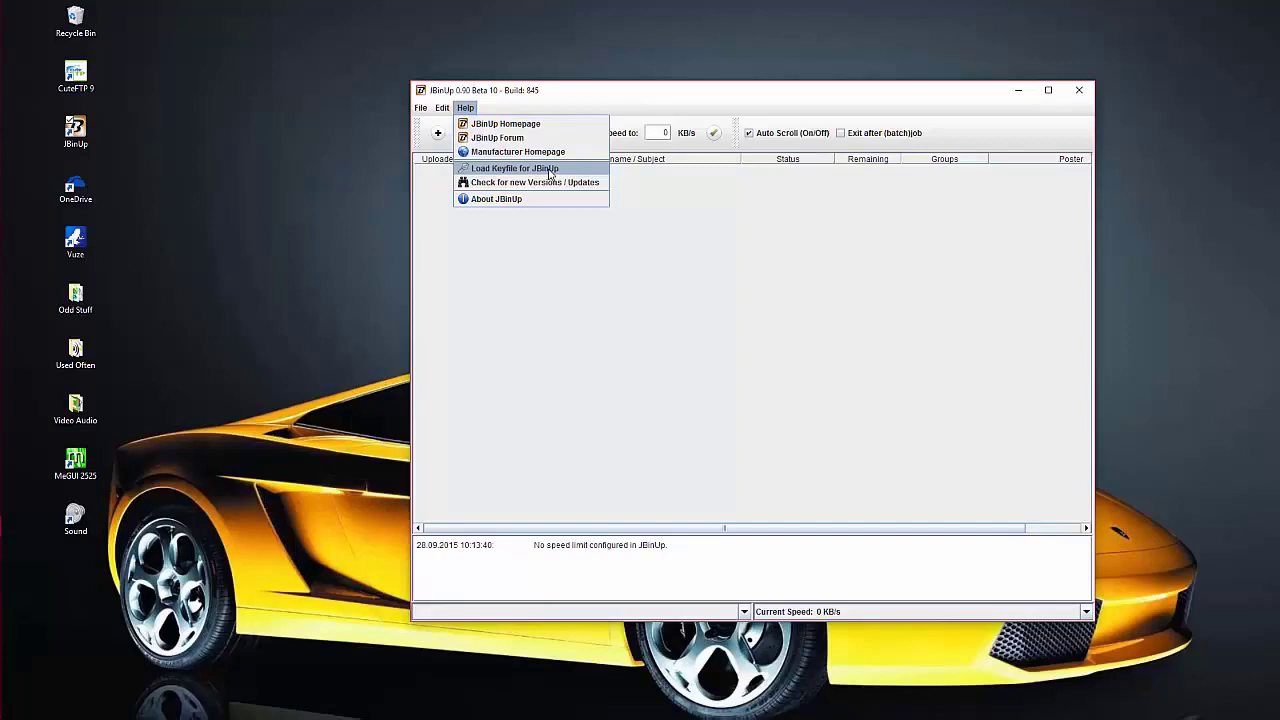
- Load the JBinUp.key keyfile from Downloads and confirm the import
click(541, 171)
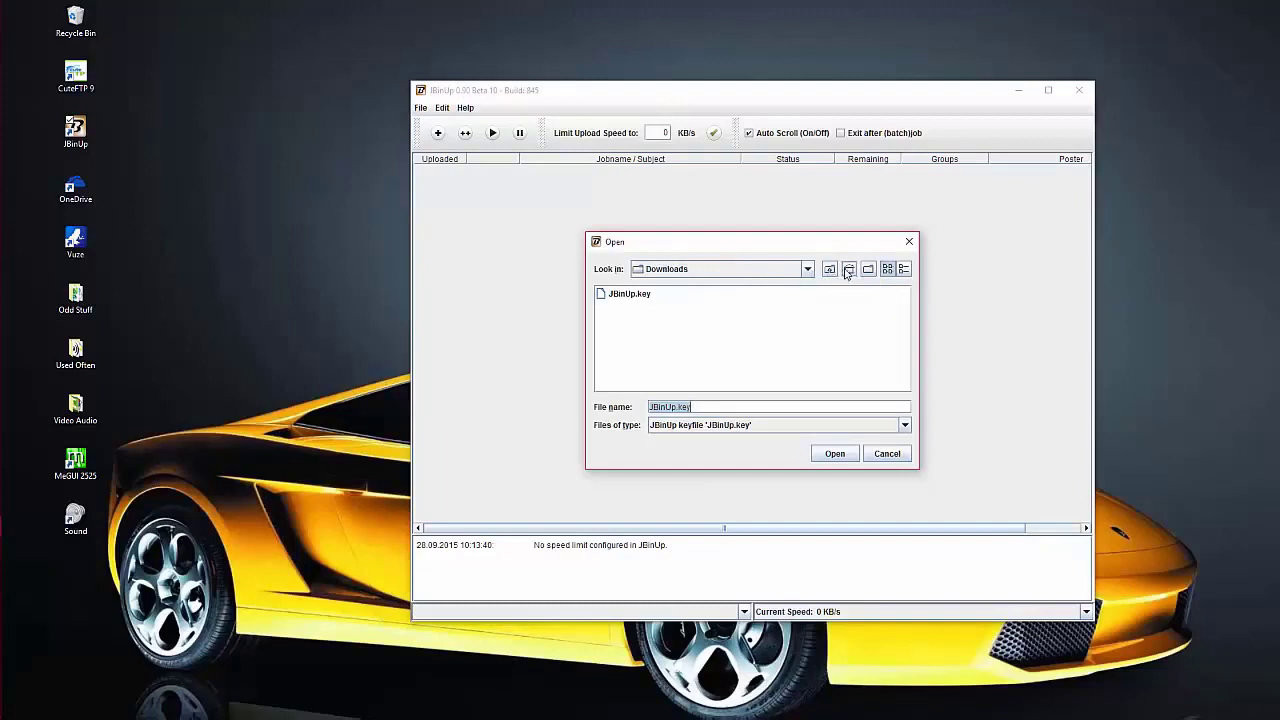
click(630, 294)
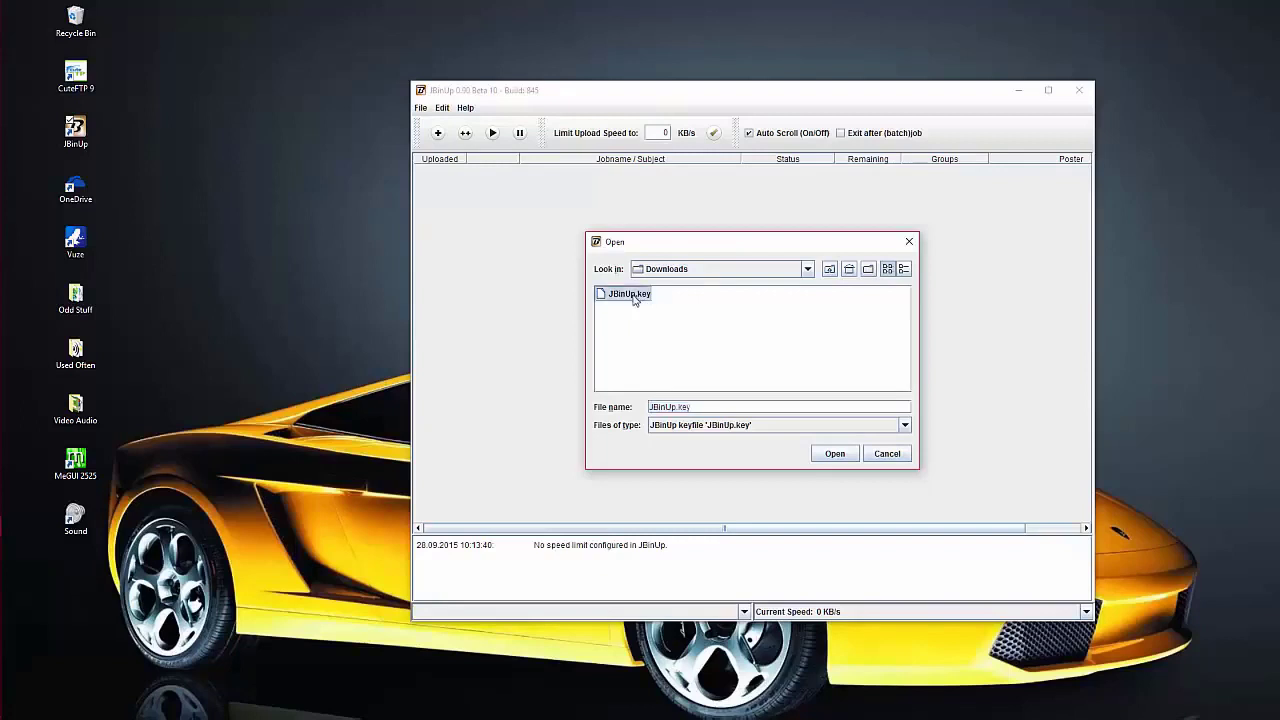
click(835, 455)
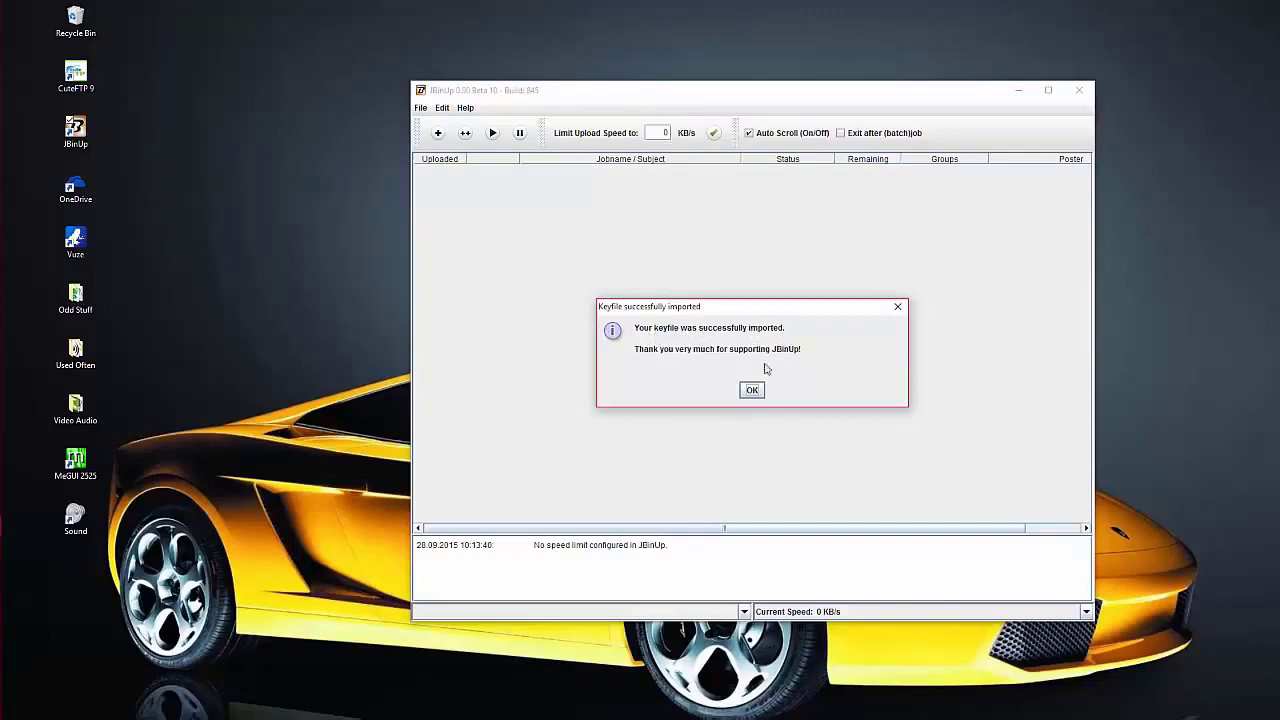
click(752, 391)
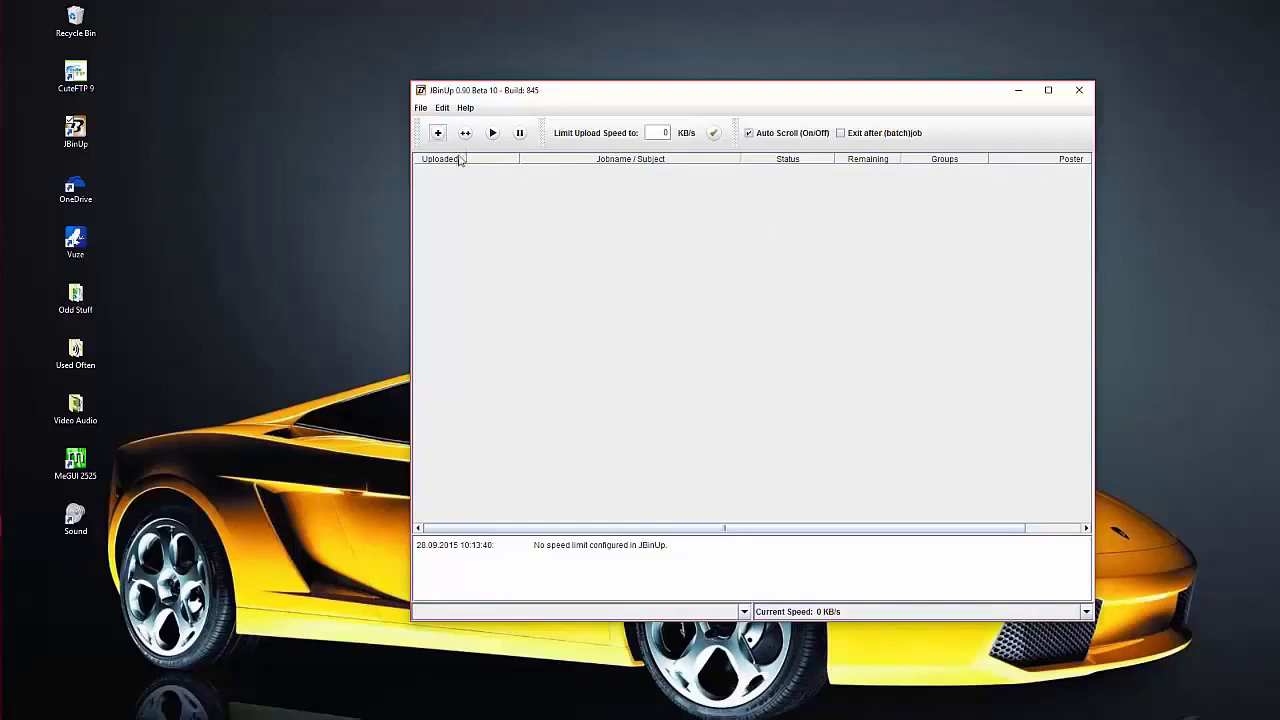
- In File > Settings, enable the default working directory and load its JBinUp.xml configuration
click(421, 108)
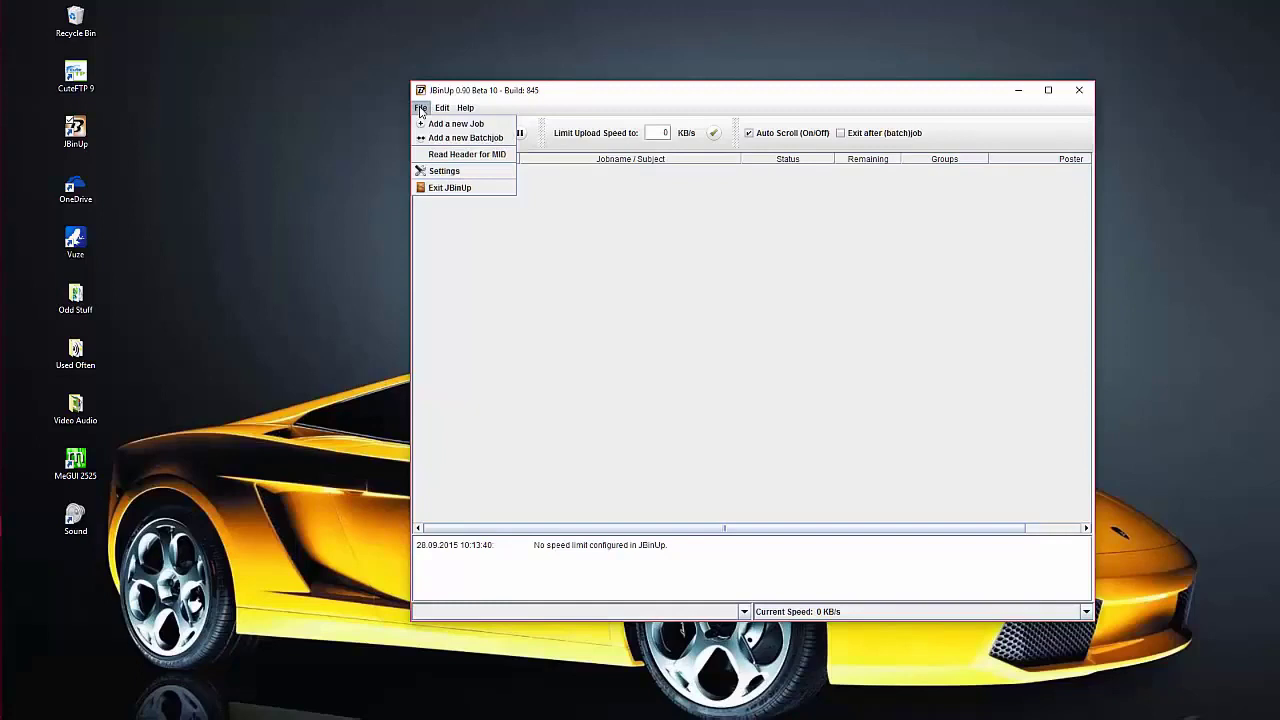
click(445, 172)
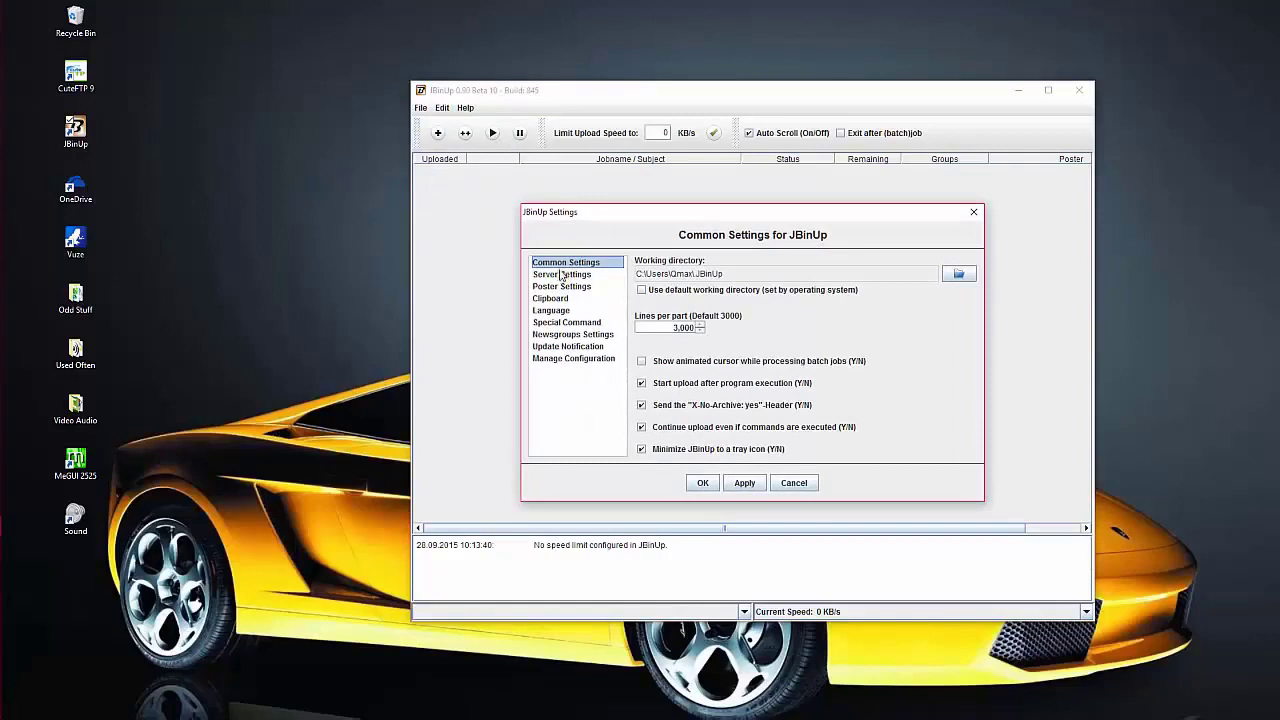
click(641, 290)
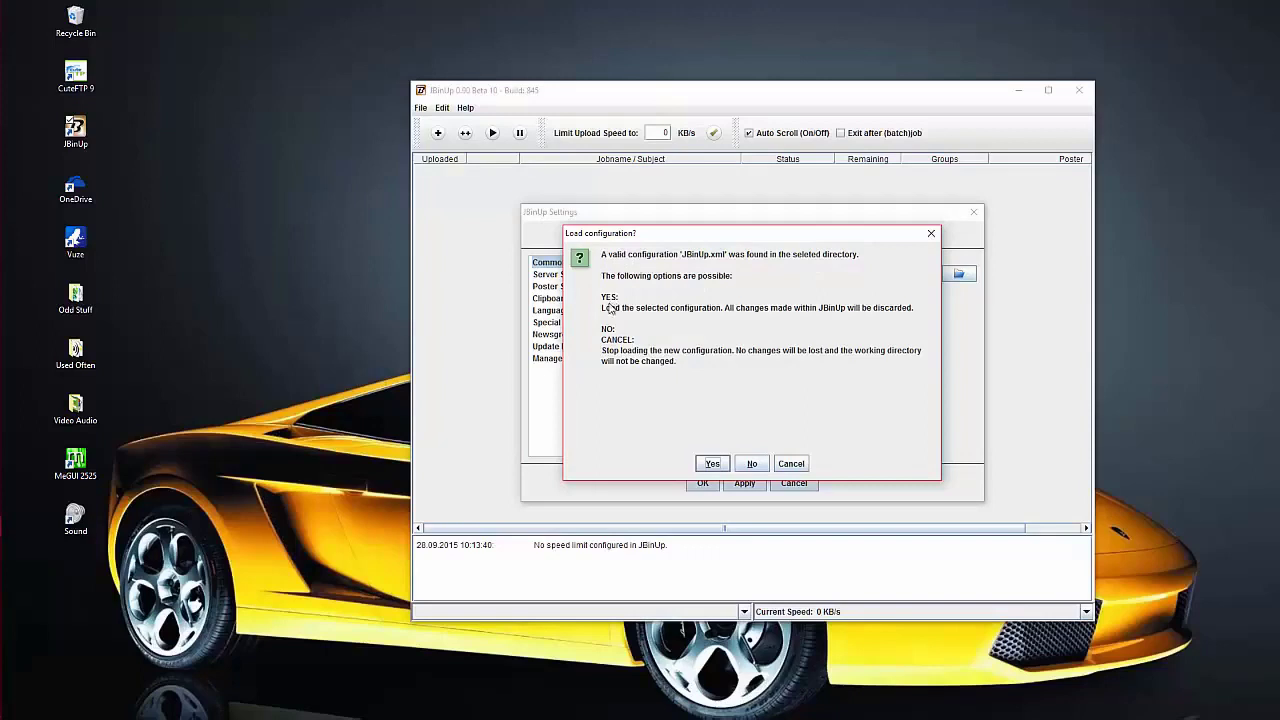
click(712, 464)
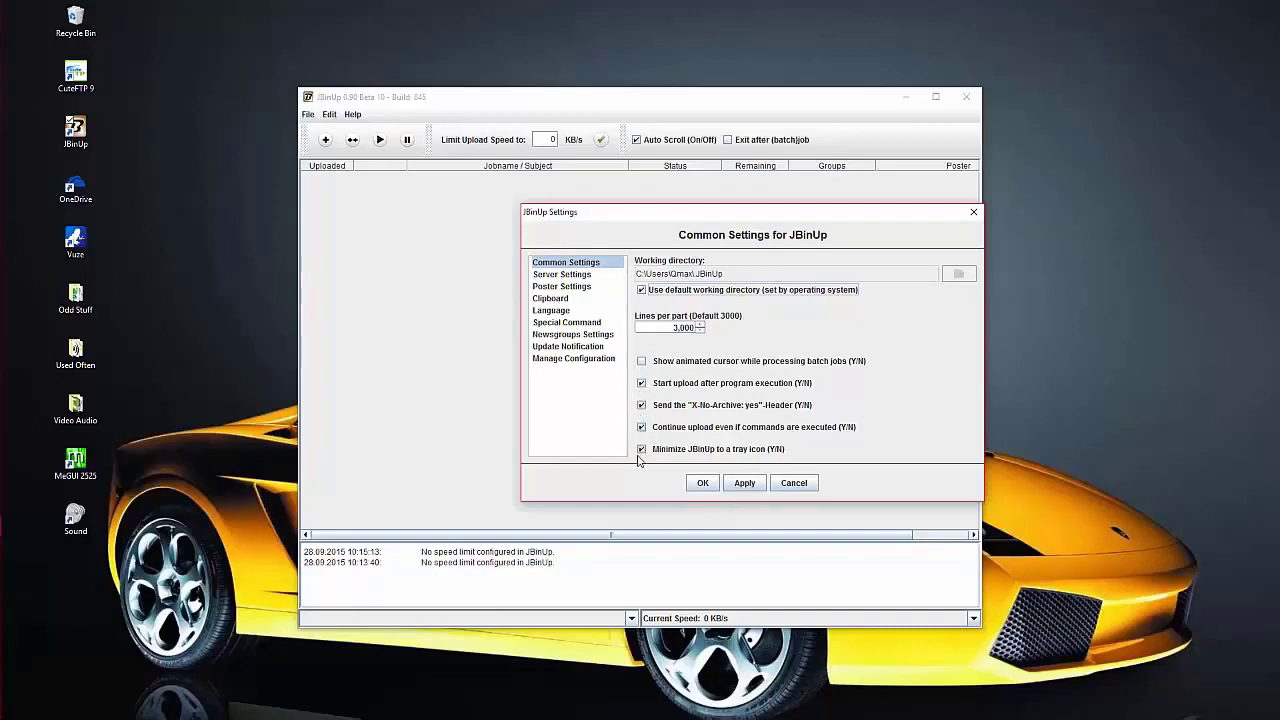
- Show Server Settings and select the Cubenet server in the usenet list
click(559, 277)
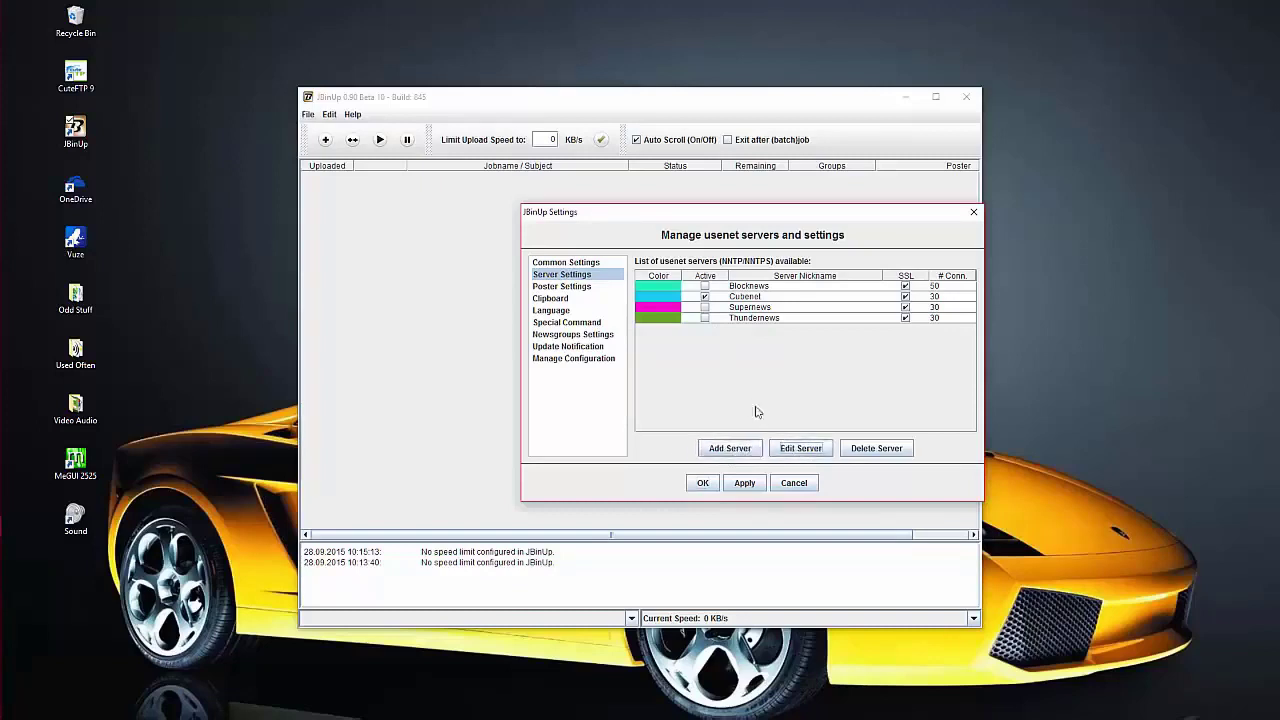
click(792, 452)
click(750, 296)
- Edit Cubenet to secure.europe.thecubenet.com, port 563, SSL, 30 connections, with login, uploads and header checks
click(792, 452)
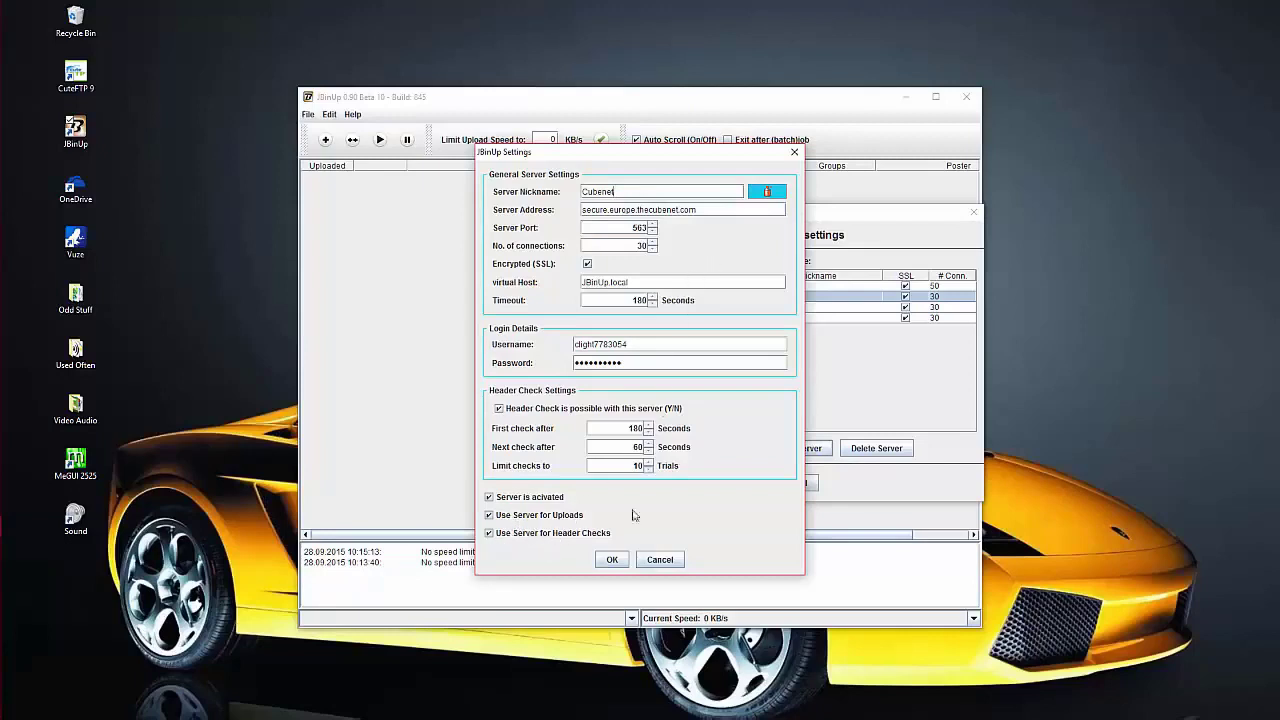
- Confirm the Cubenet server edits, returning to the server list with Cubenet active
click(611, 560)
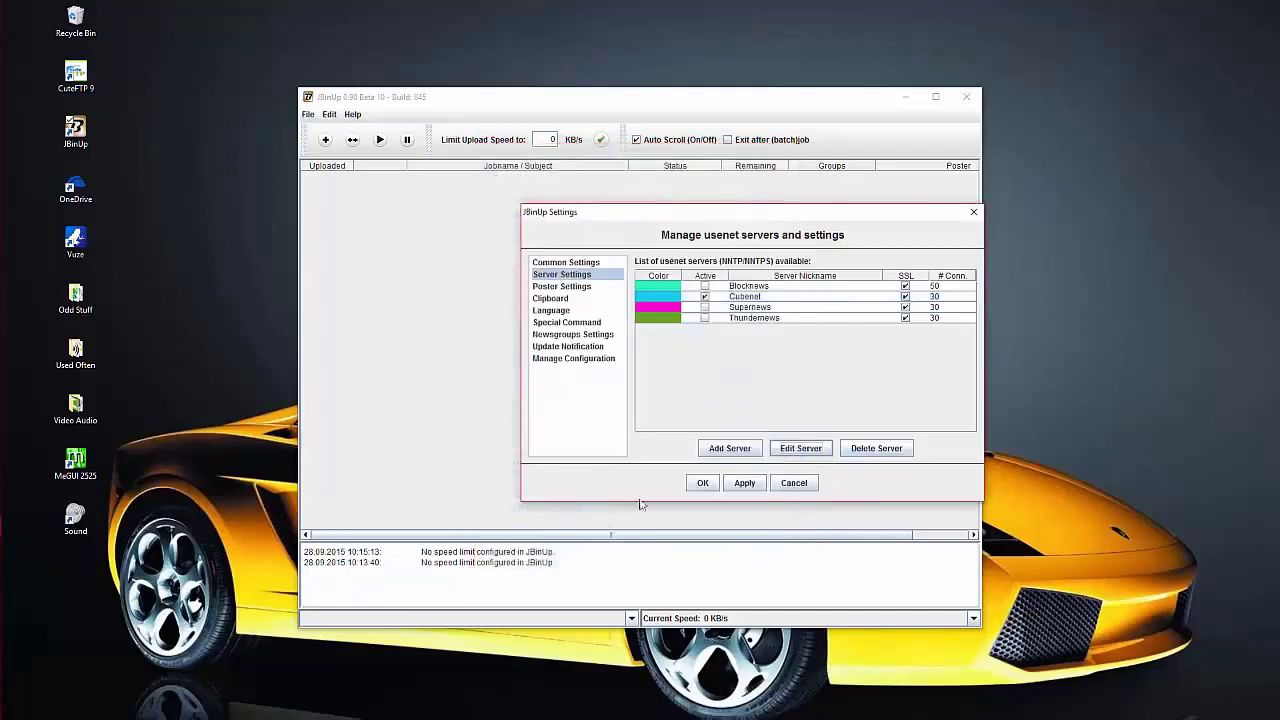
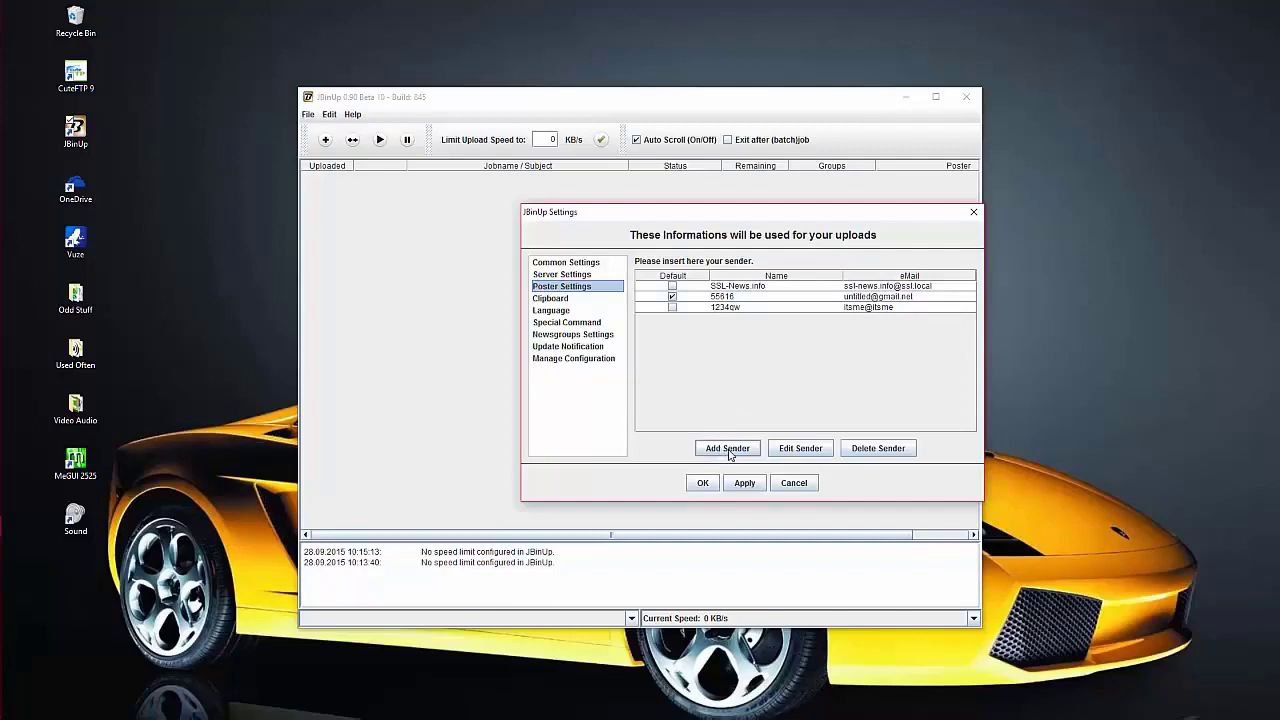
- Add a fourth sender, entering its name and e-mail address, and mark it as the default
click(728, 449)
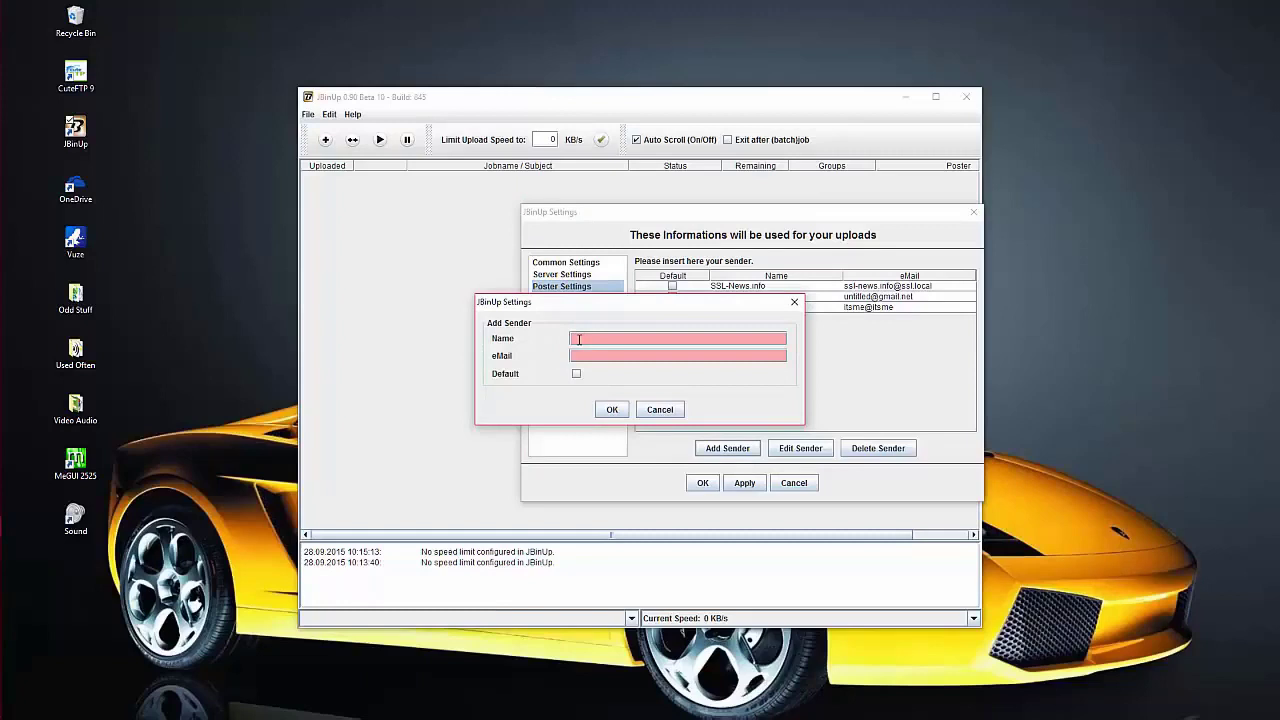
text(qyfs)
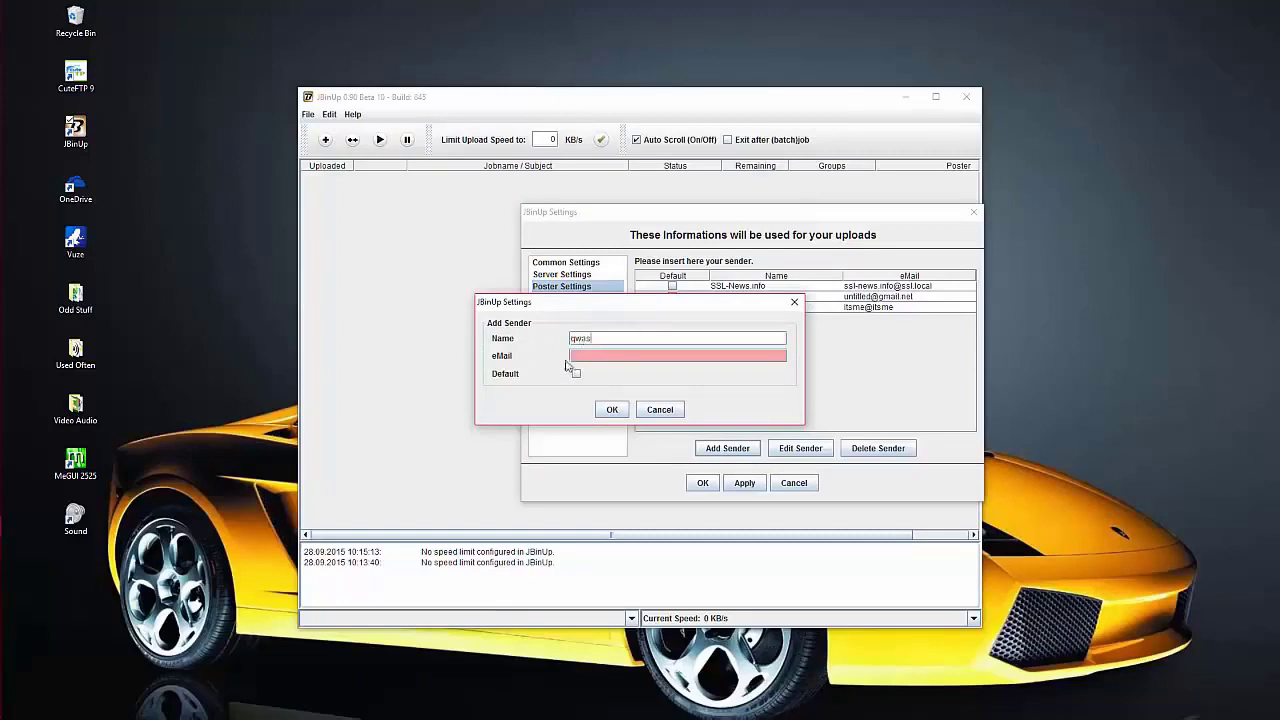
click(577, 355)
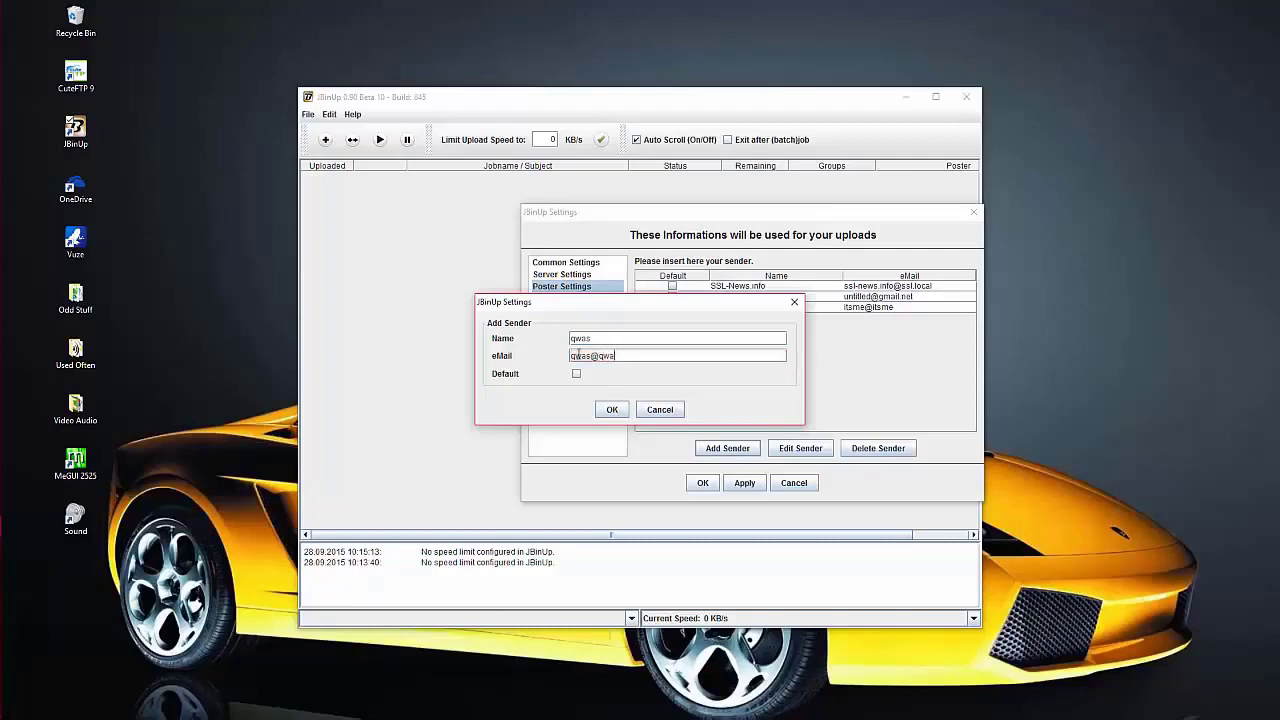
click(577, 375)
click(612, 410)
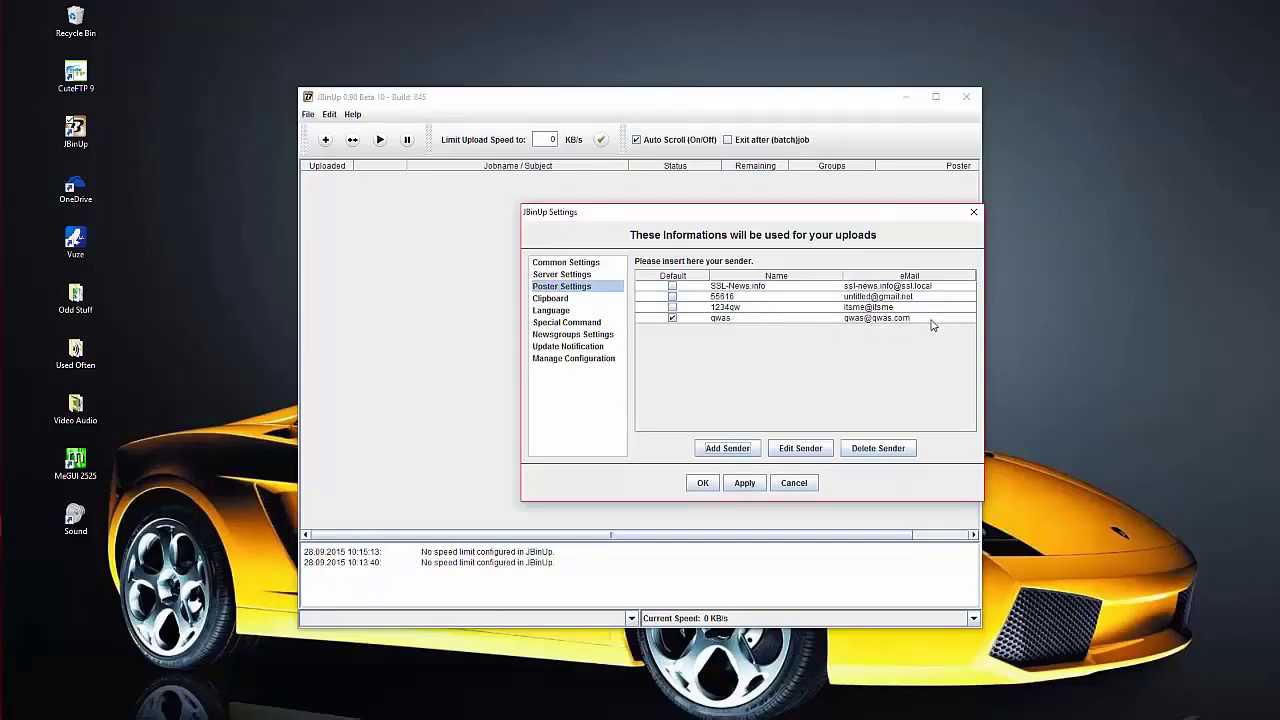
- Apply the sender changes, keep English as the language file, and go to Newsgroups Settings
click(745, 486)
click(551, 312)
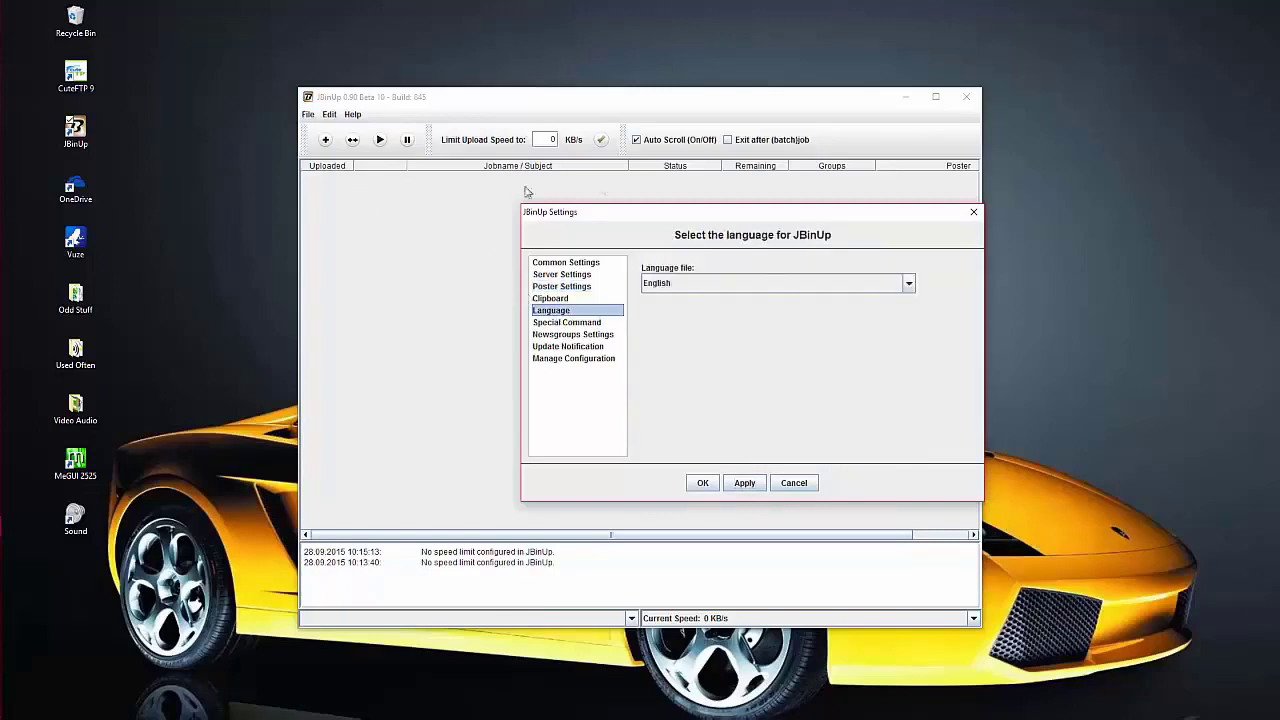
click(890, 286)
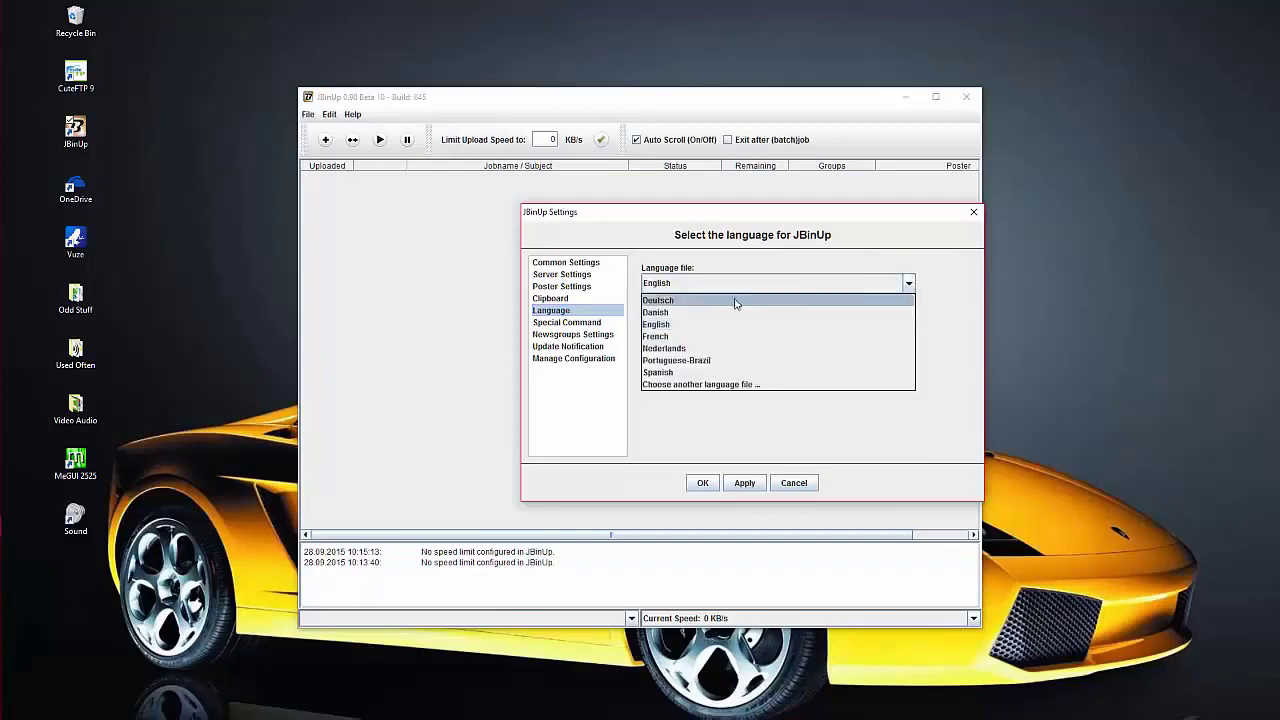
click(659, 326)
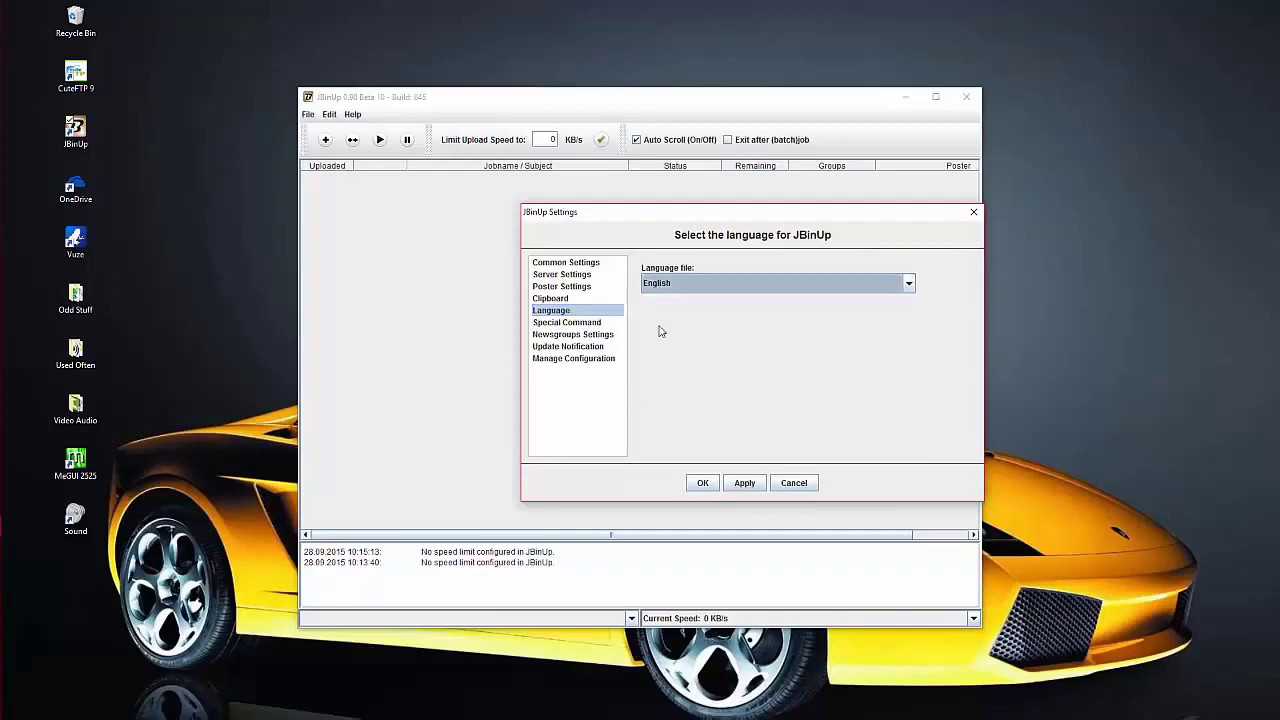
click(746, 484)
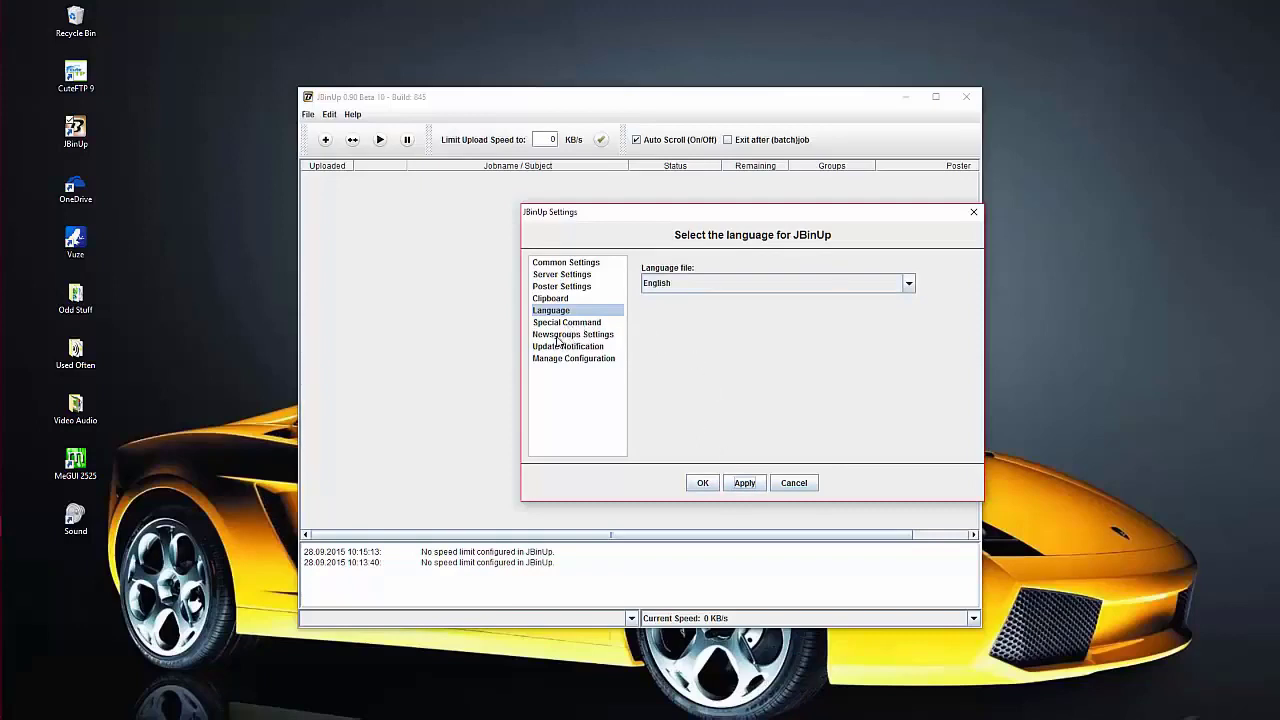
click(560, 335)
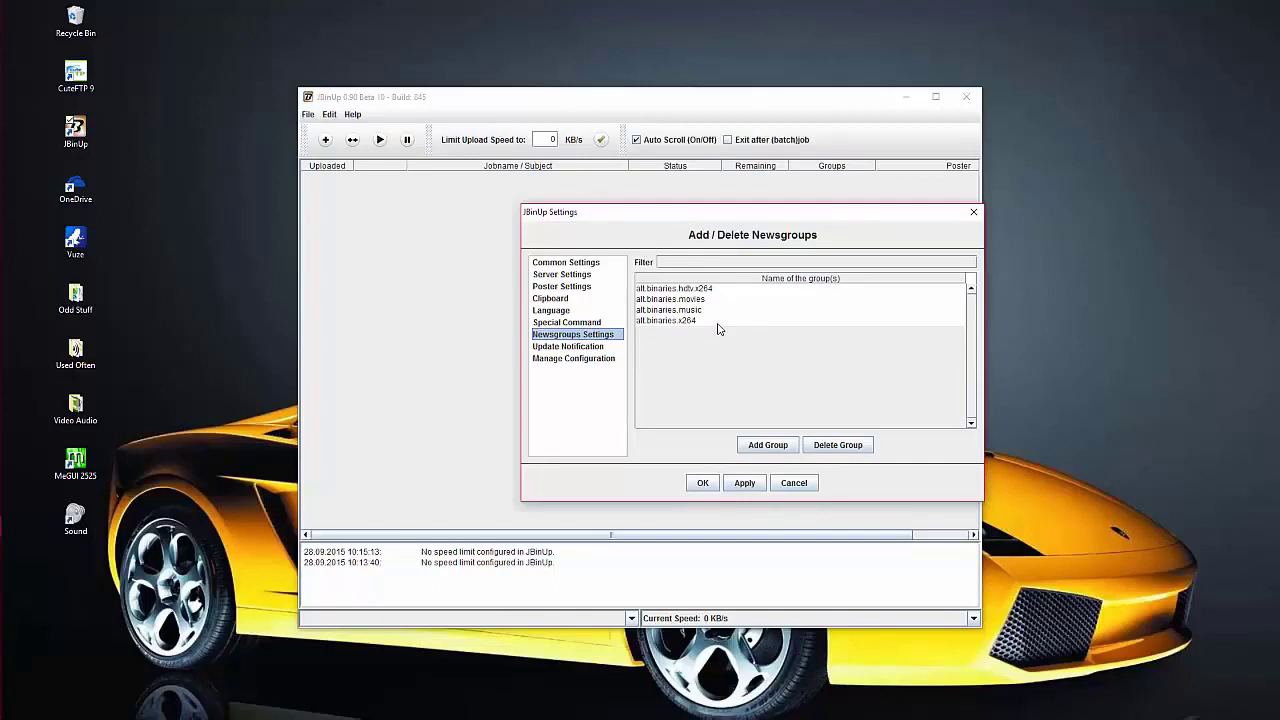
- Add the group alt.binaries.tvmovies by replacing the prefilled 'jbinup.test' part
click(766, 446)
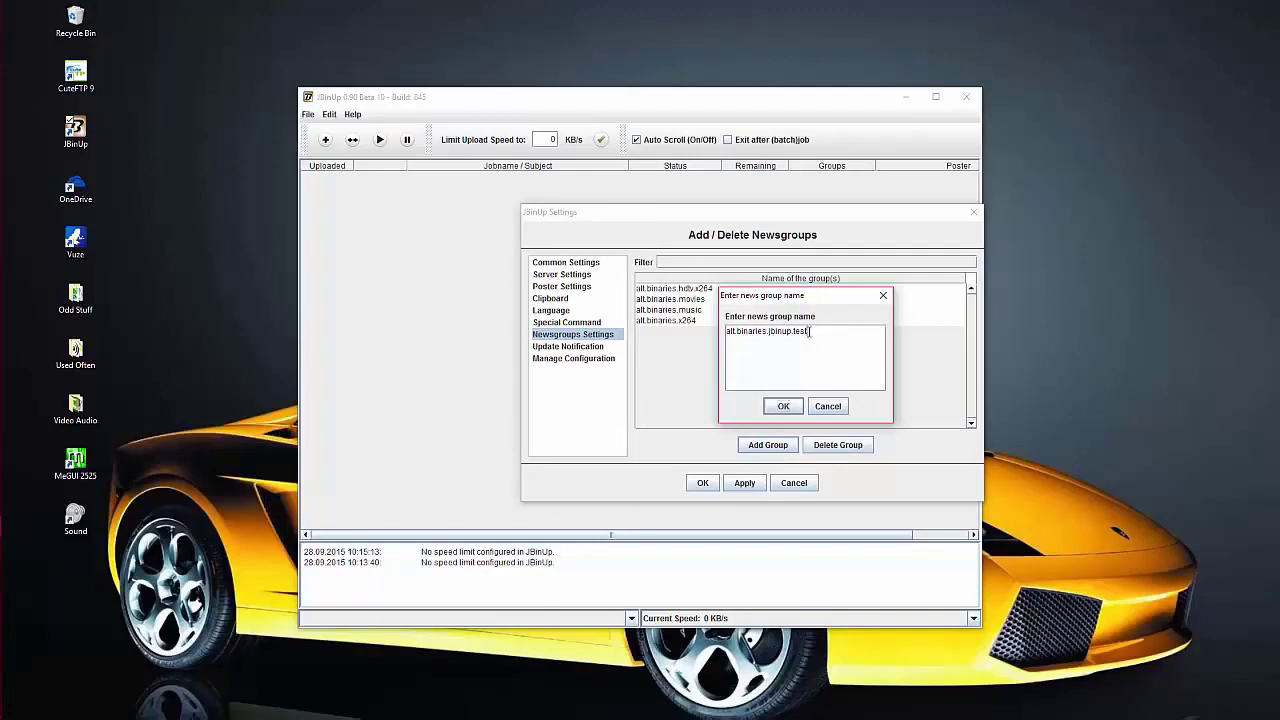
drag(808, 334, 767, 336)
key(BackSpace)
text(tvmov)
click(789, 409)
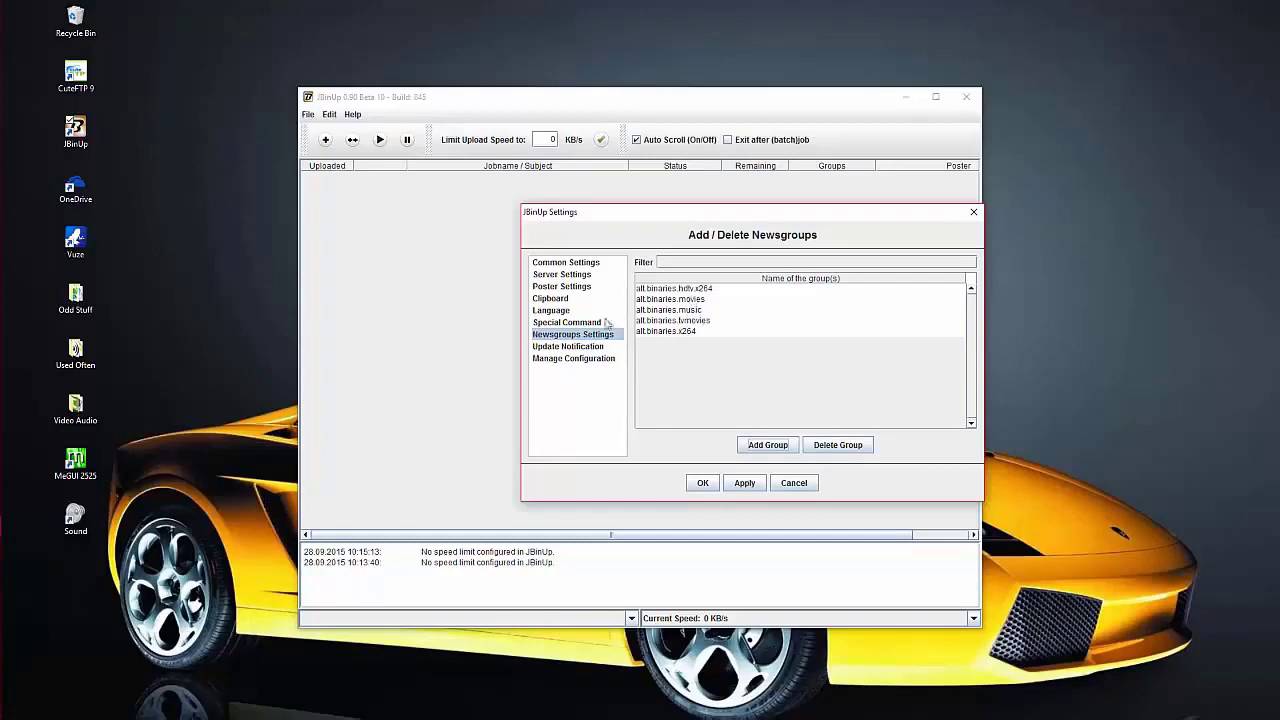
- Apply the settings from the Update Notification page and close the Settings dialog with OK
click(553, 348)
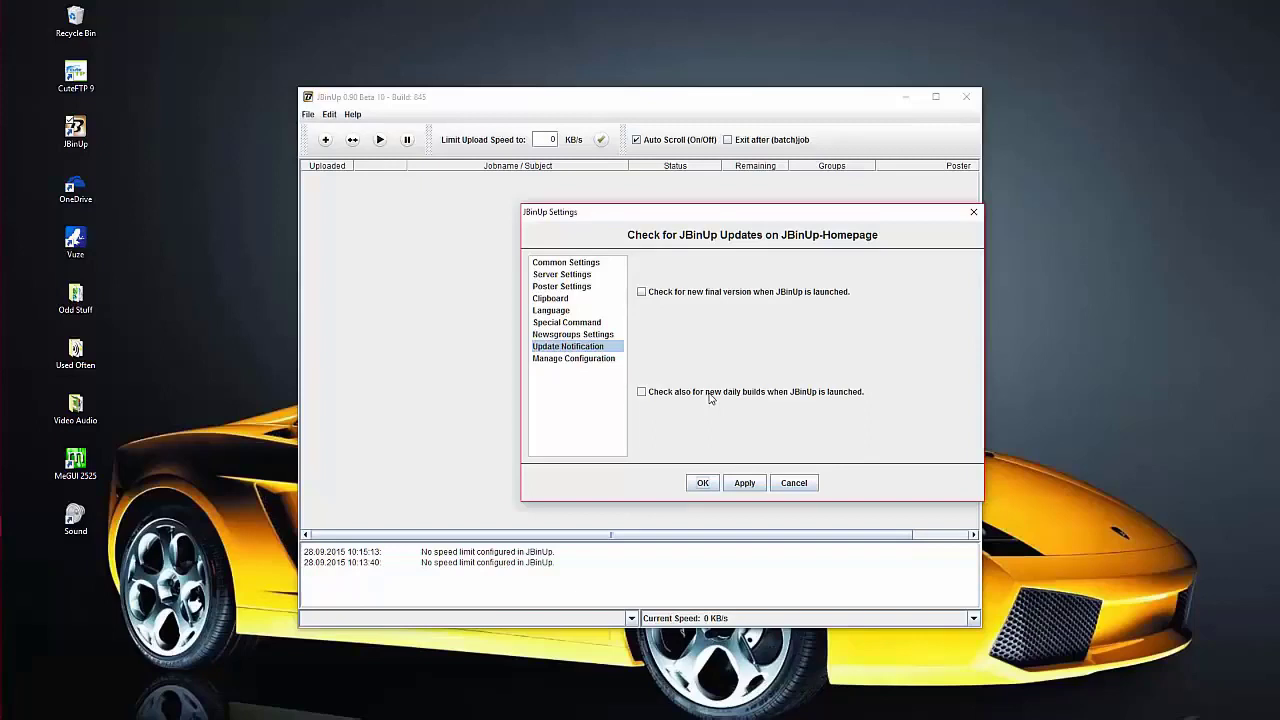
click(744, 486)
click(702, 483)
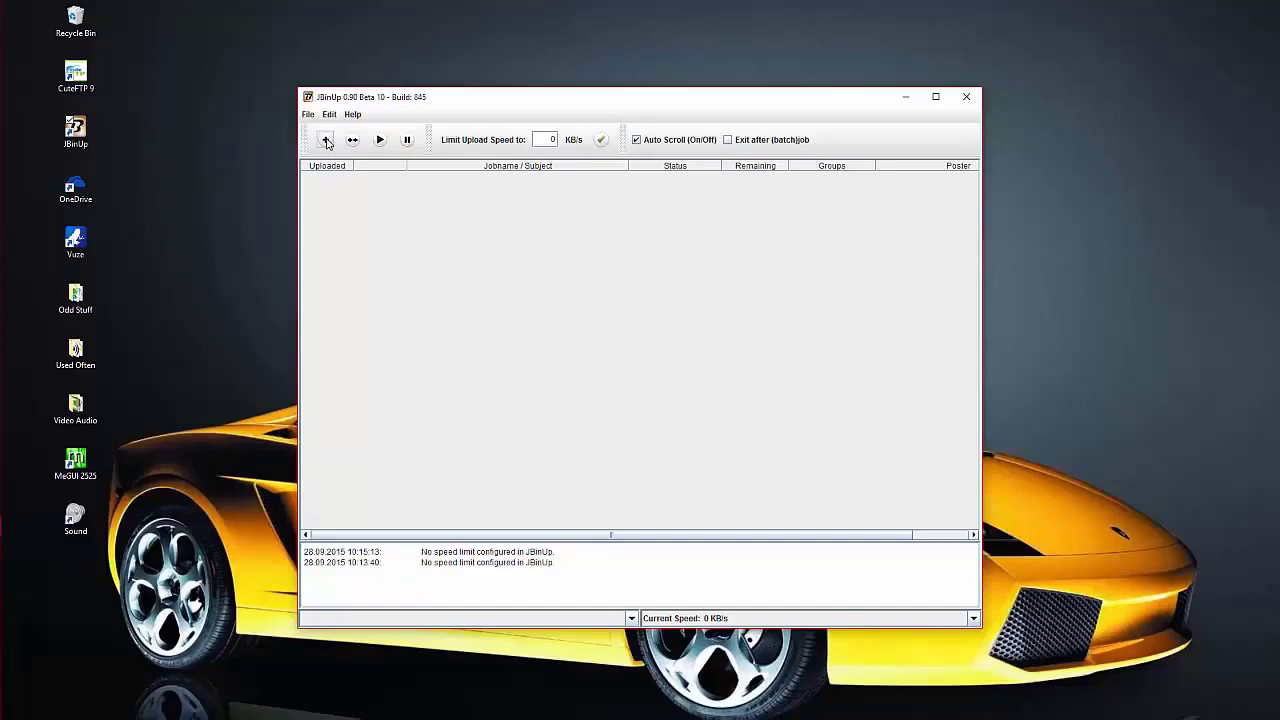
- Begin a new upload job in Prepare New Job, then switch to XYplorer
click(326, 141)
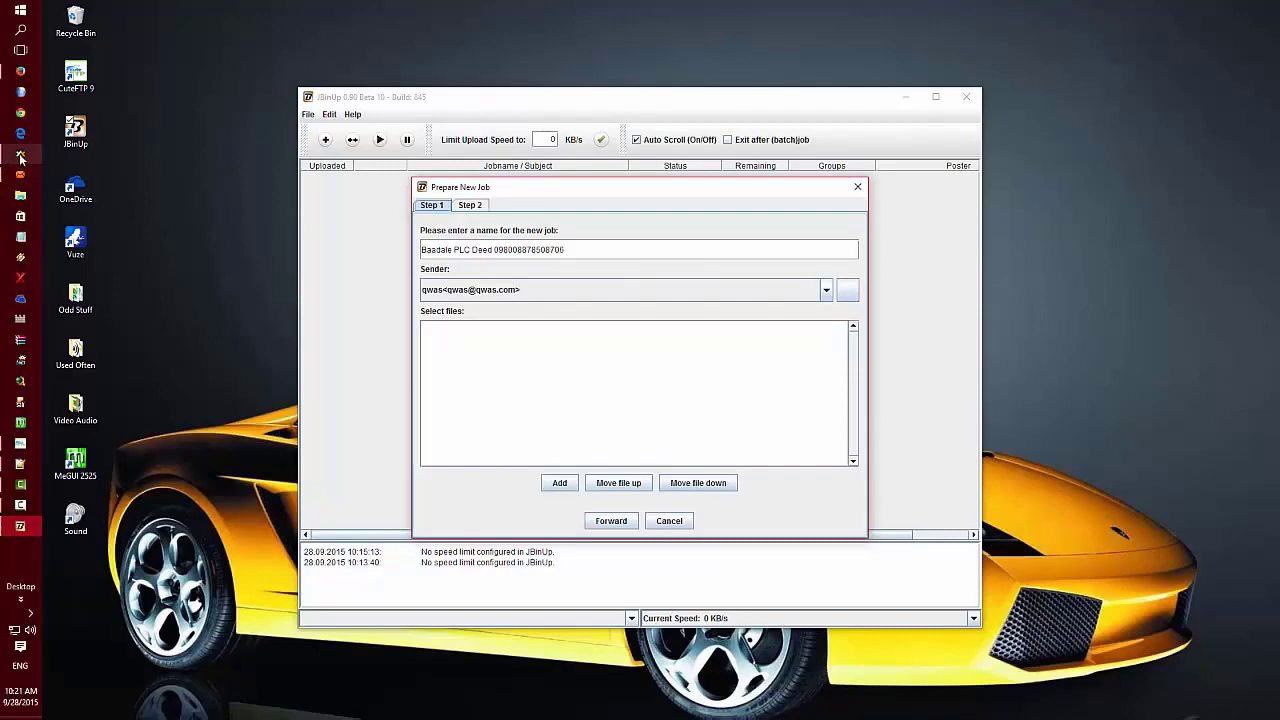
click(20, 154)
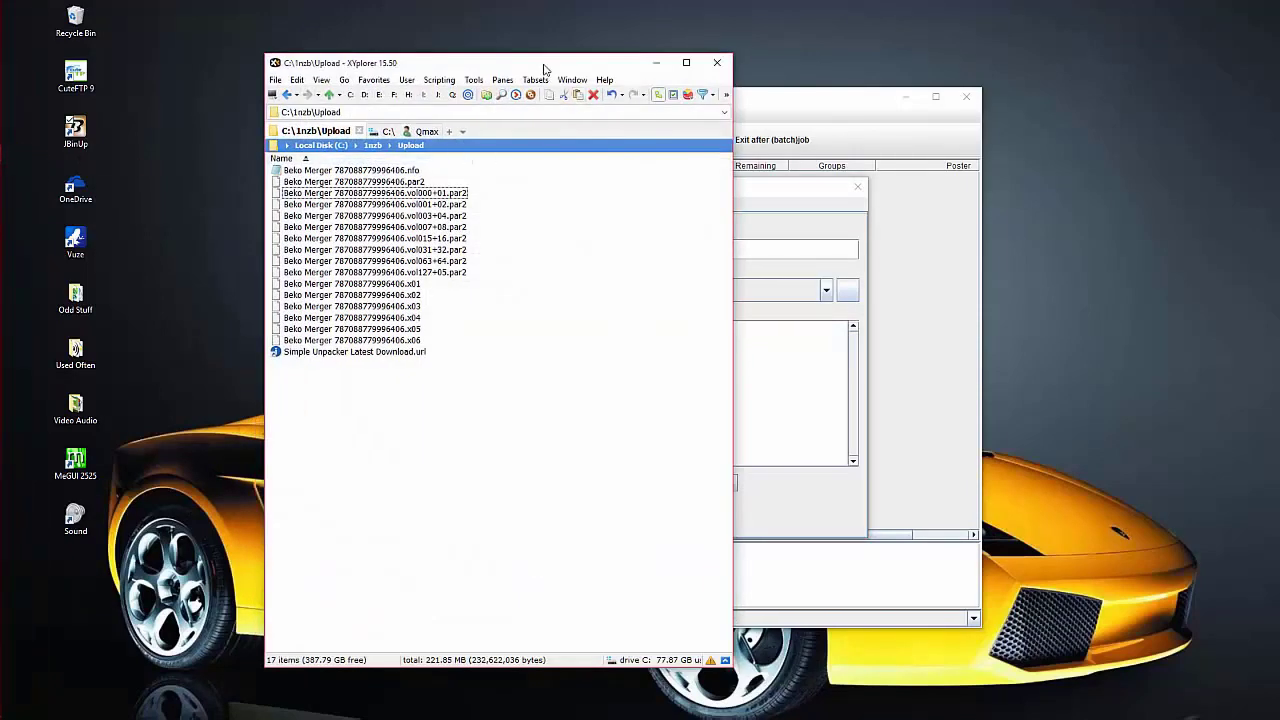
- Open C:\1nzb\Upload in XYplorer and copy the Beko Merger .nfo file's base name
drag(552, 68, 953, 54)
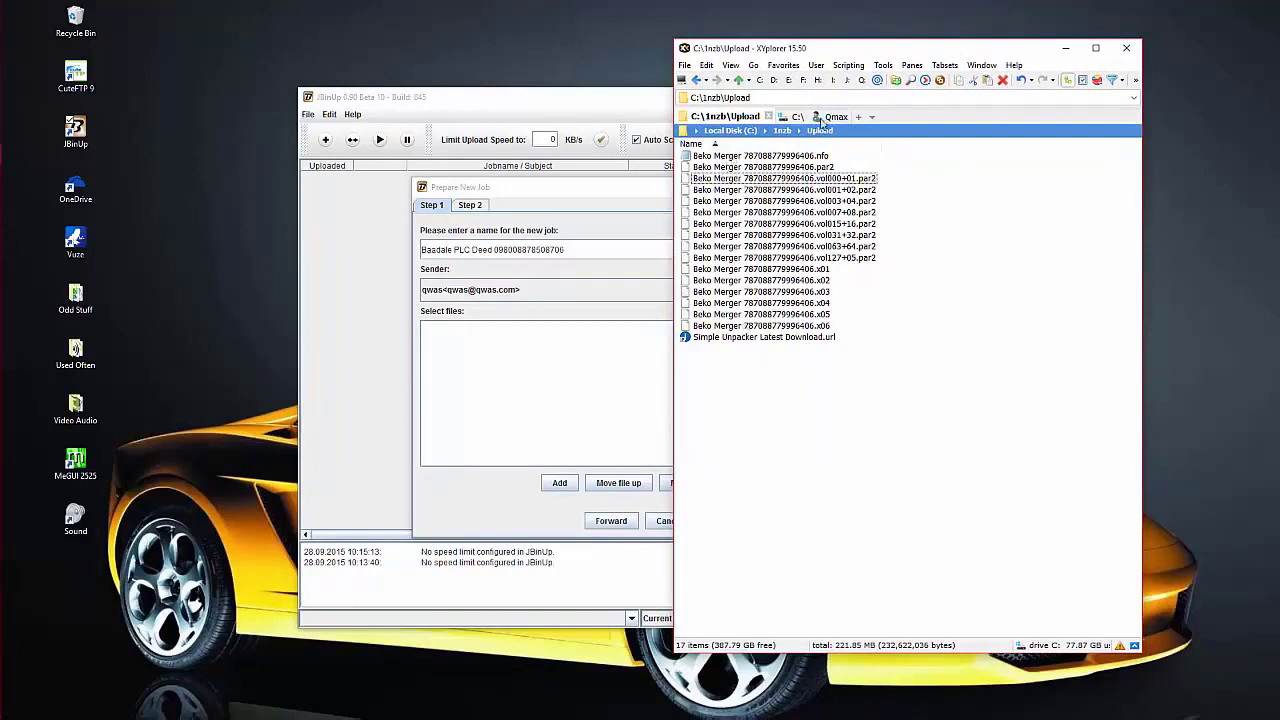
double_click(895, 236)
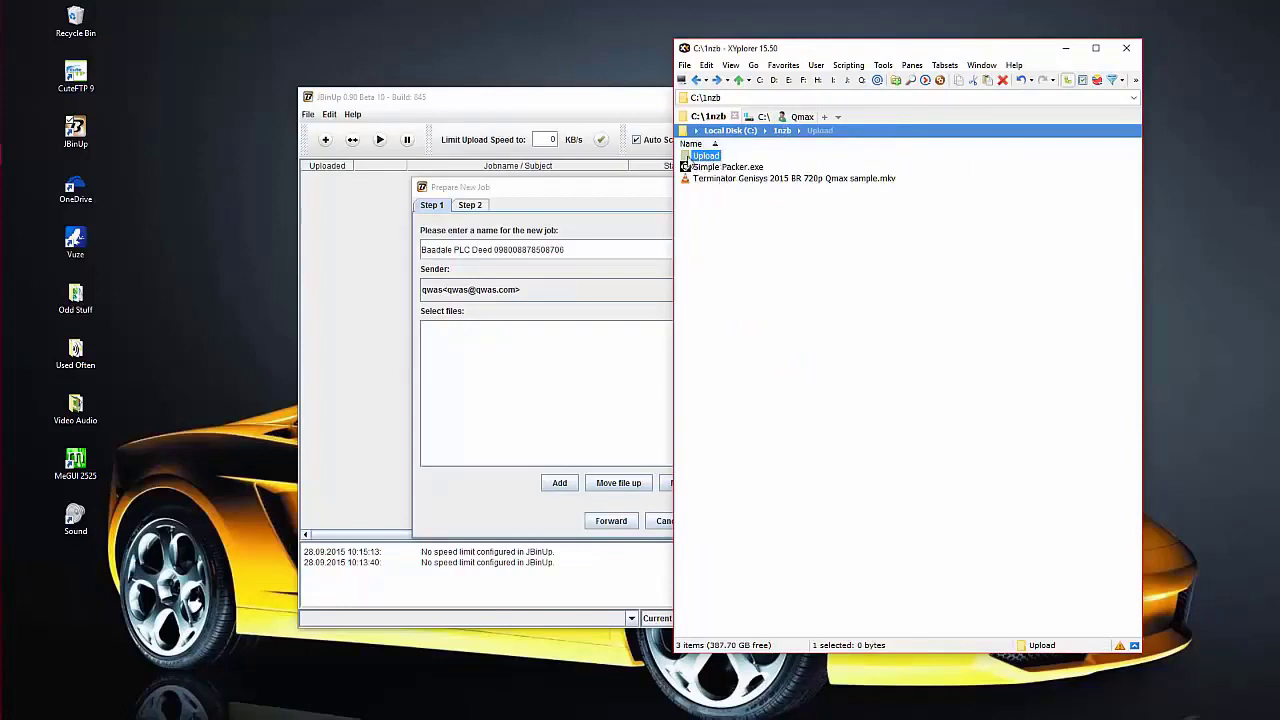
double_click(686, 157)
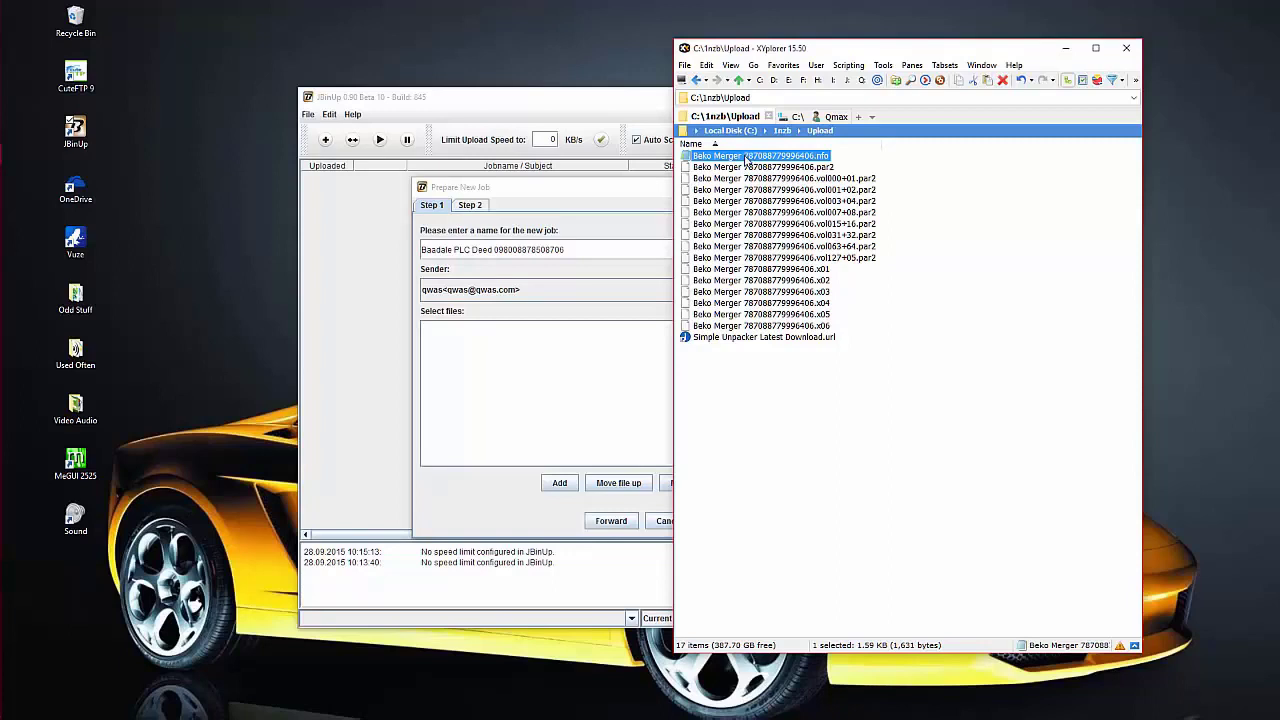
right_click(745, 160)
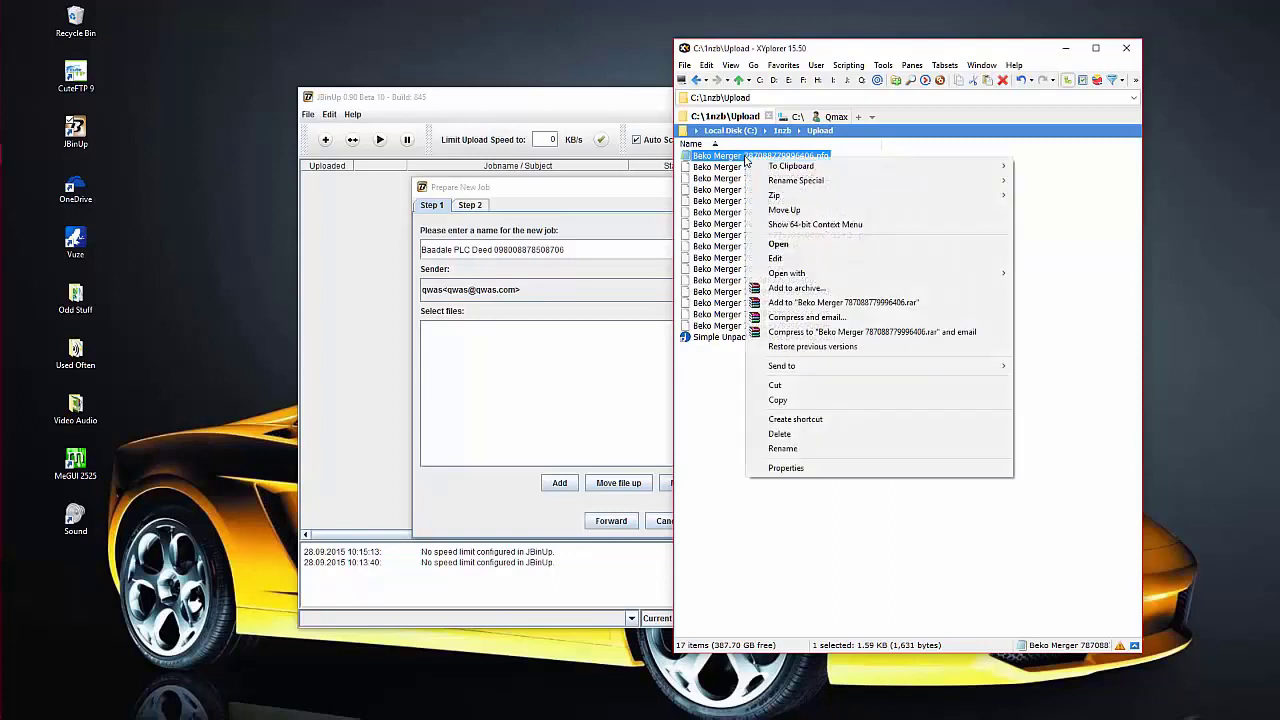
click(782, 448)
key(ctrl+c)
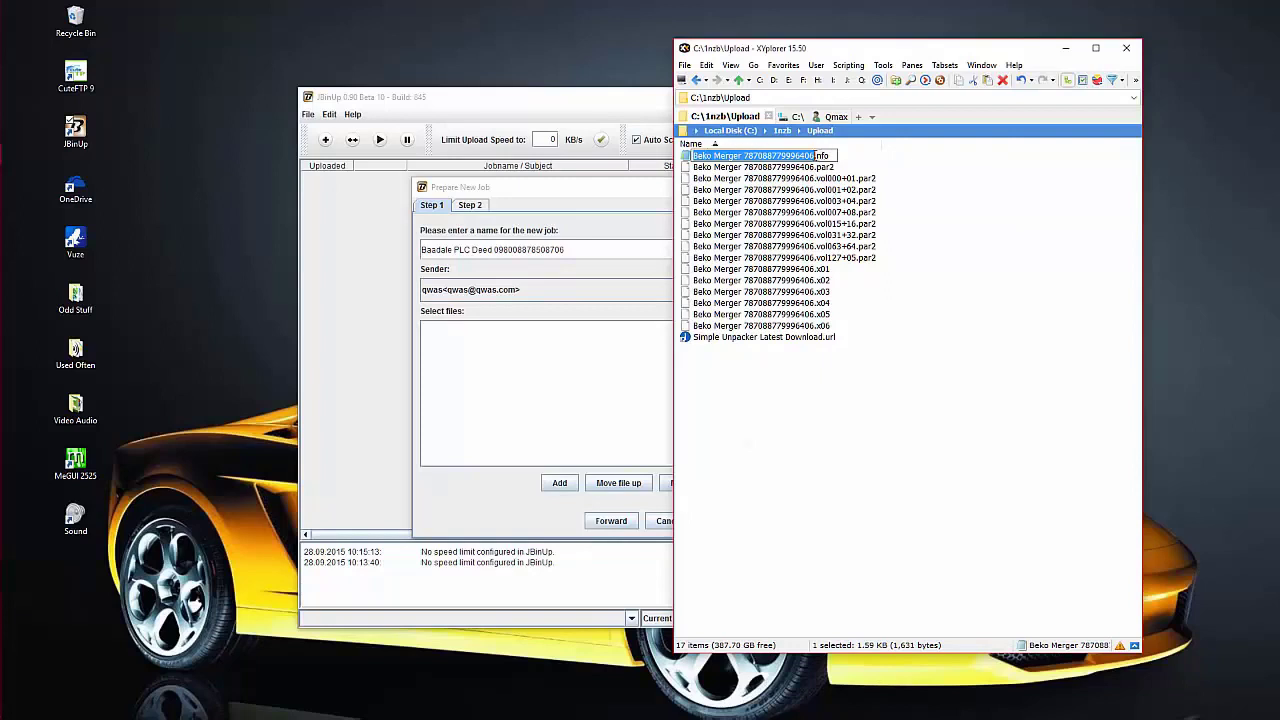
right_click(788, 158)
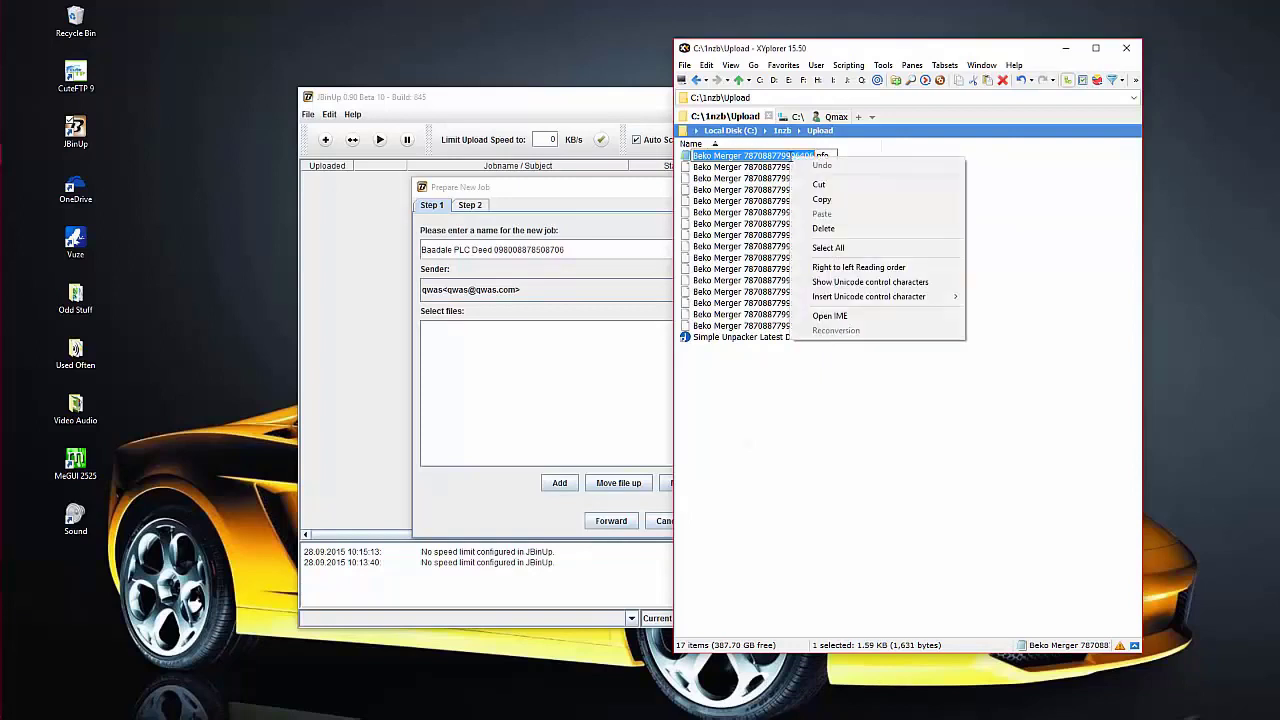
click(820, 201)
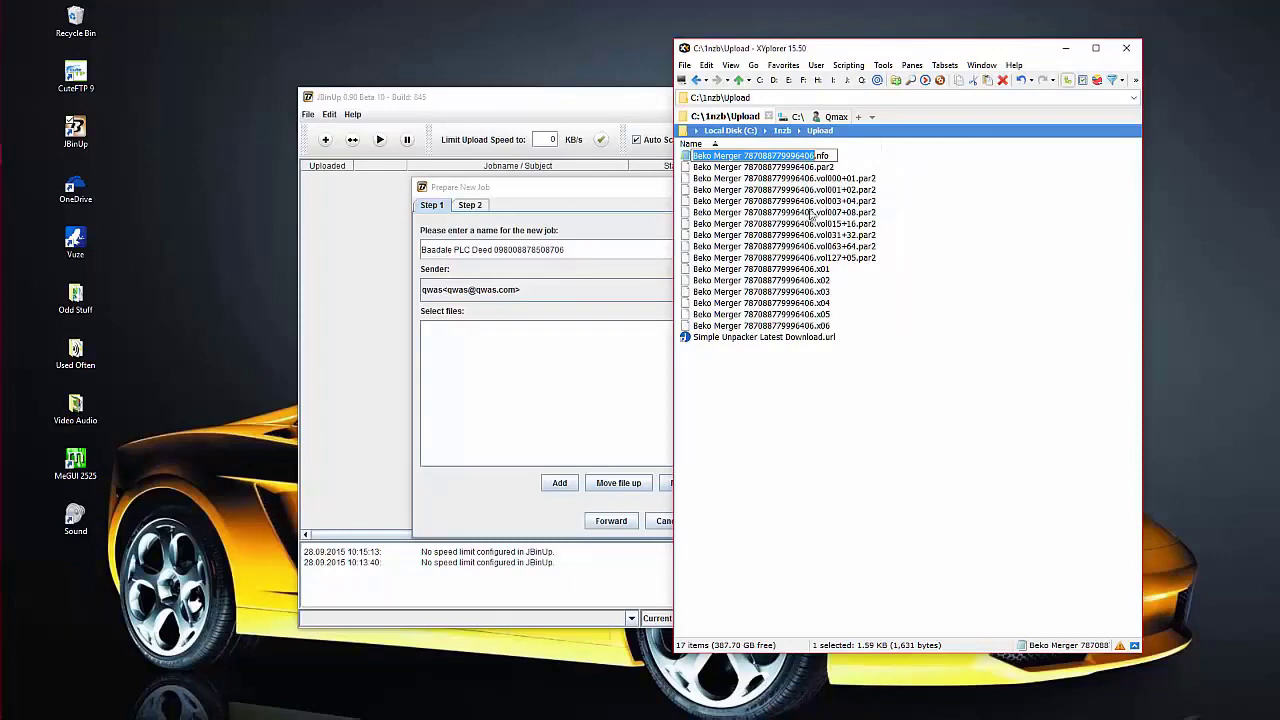
click(584, 251)
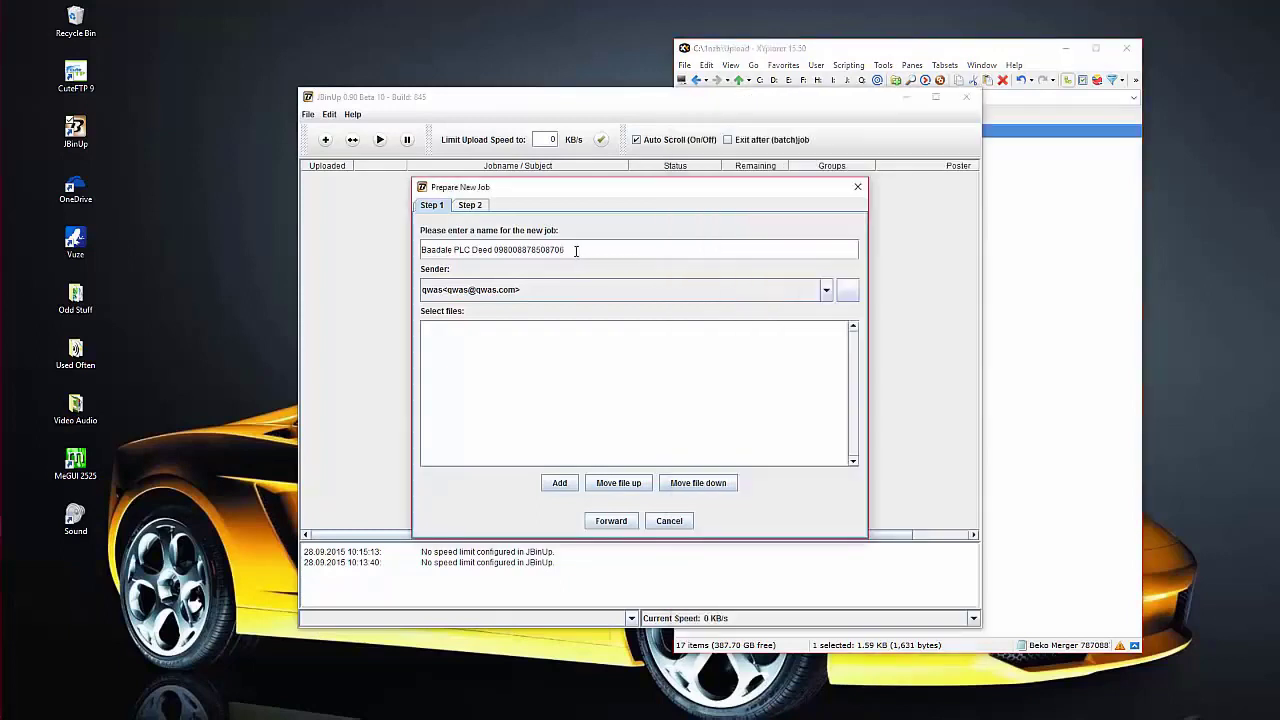
drag(570, 251, 423, 252)
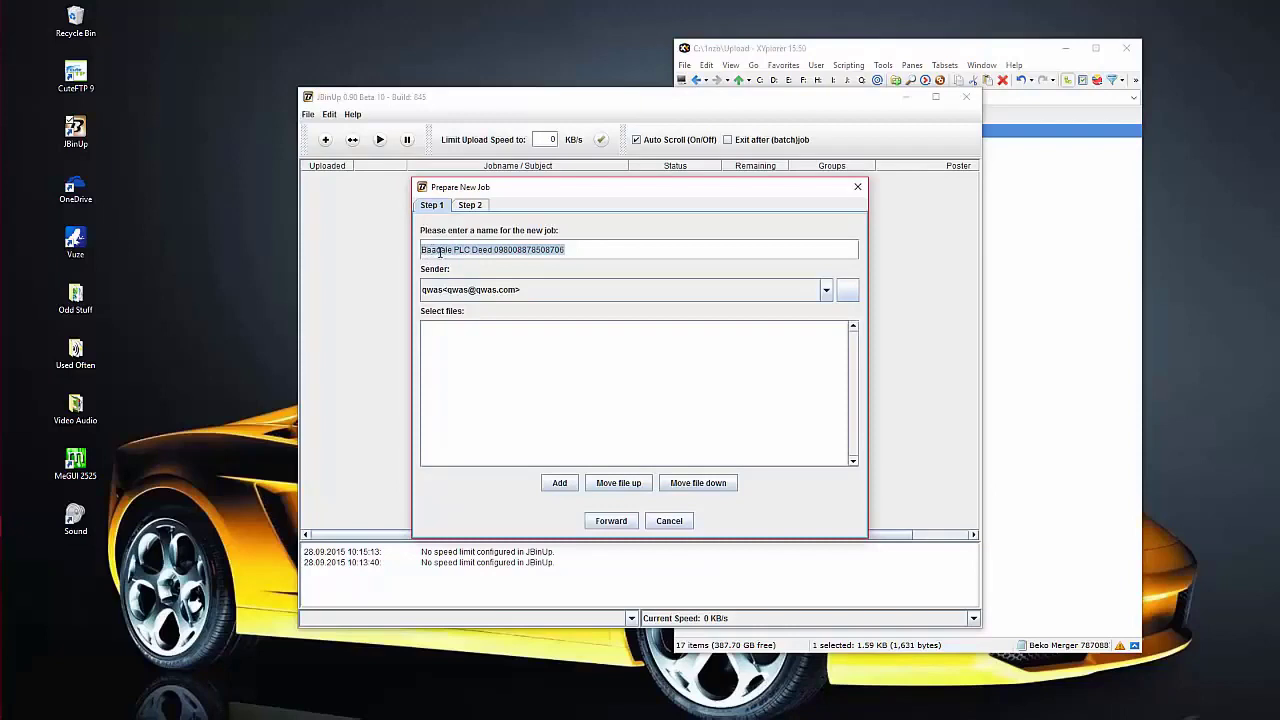
right_click(443, 250)
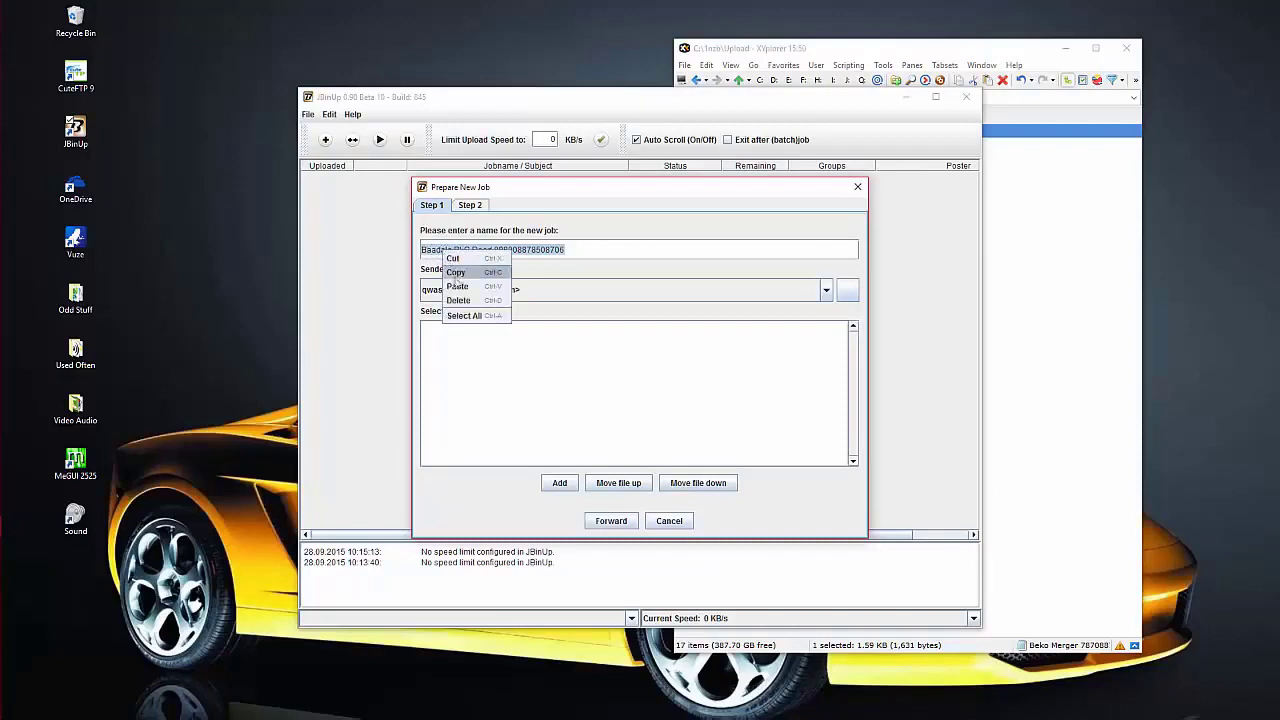
click(457, 287)
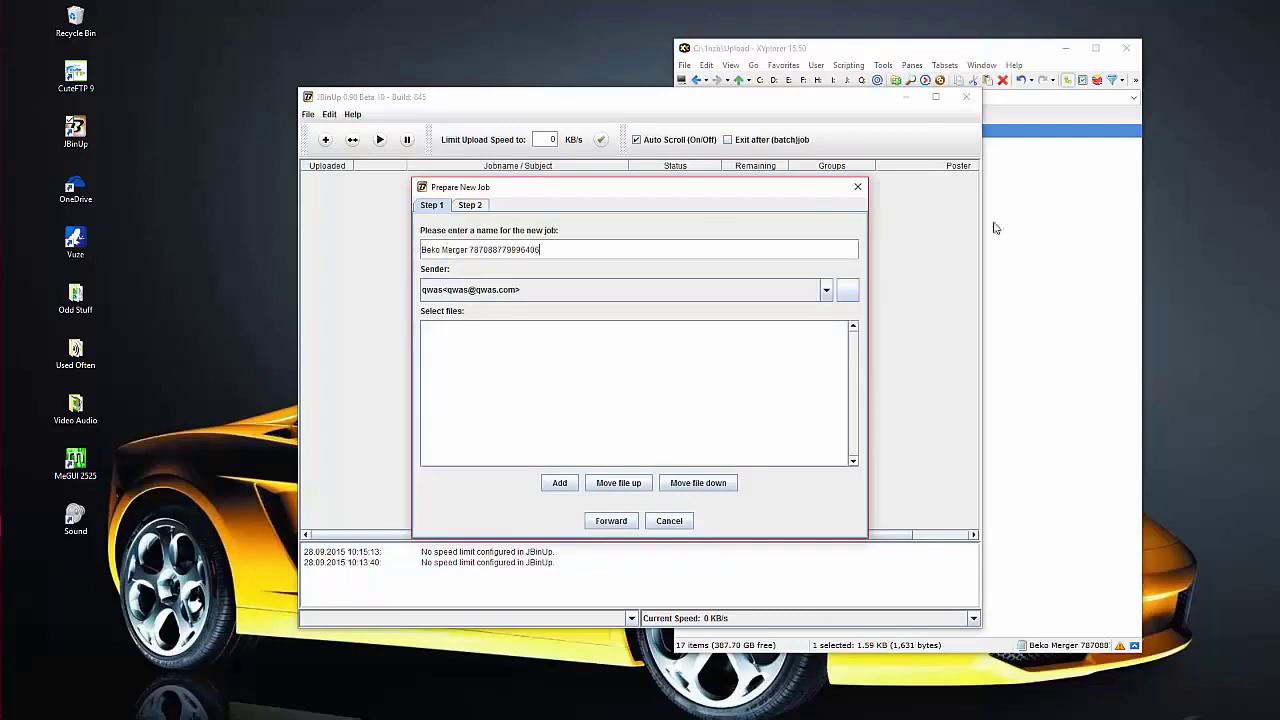
click(1066, 243)
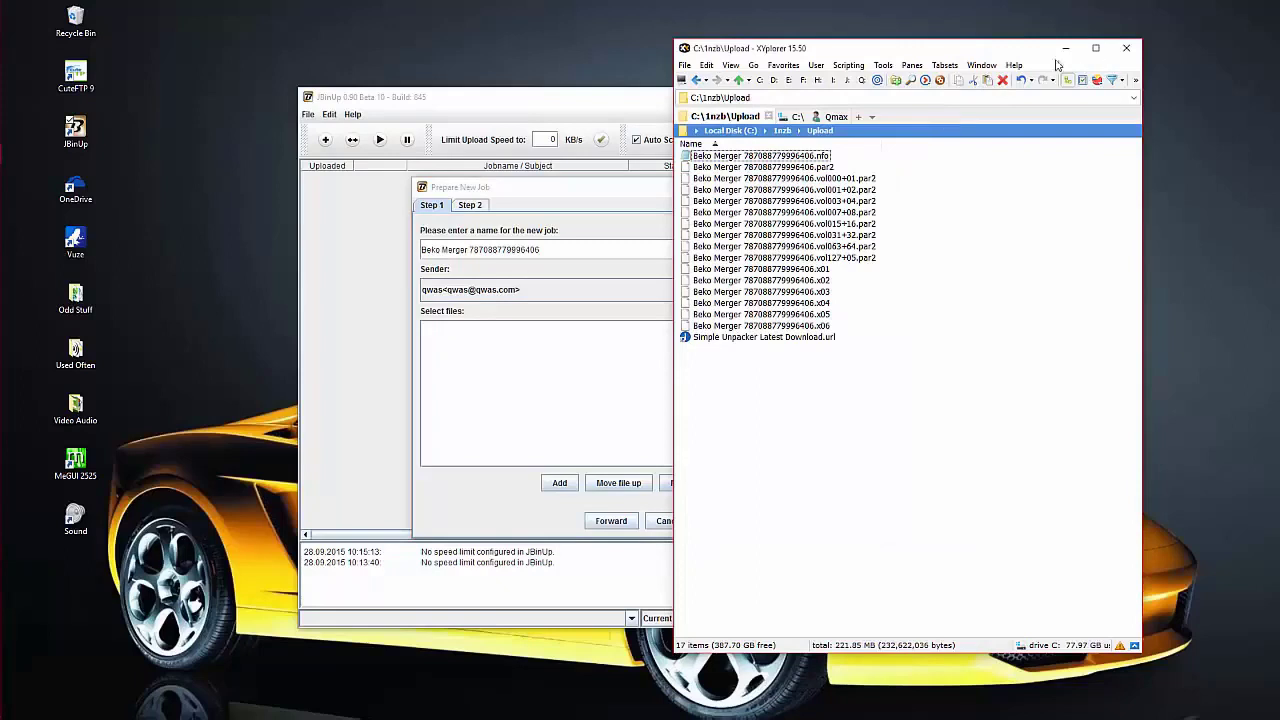
click(1065, 52)
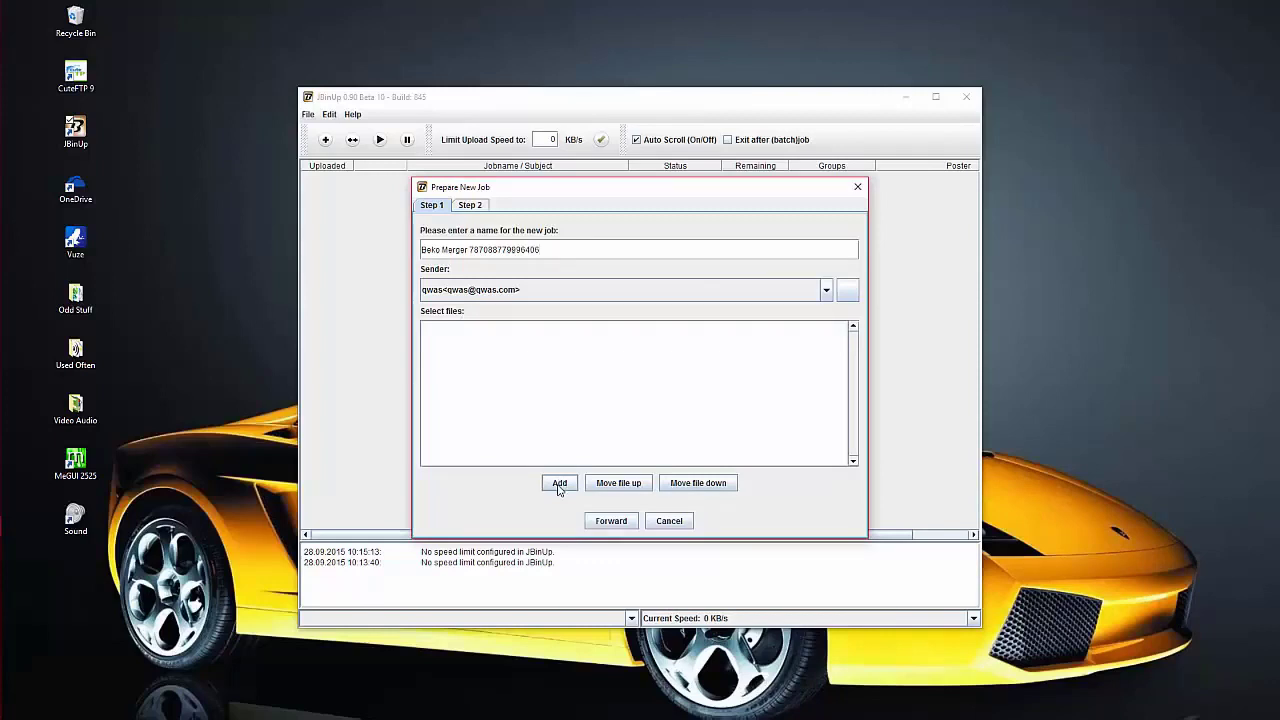
- Add all the Beko Merger files from C:\1nzb\Upload to the job's file list
click(559, 484)
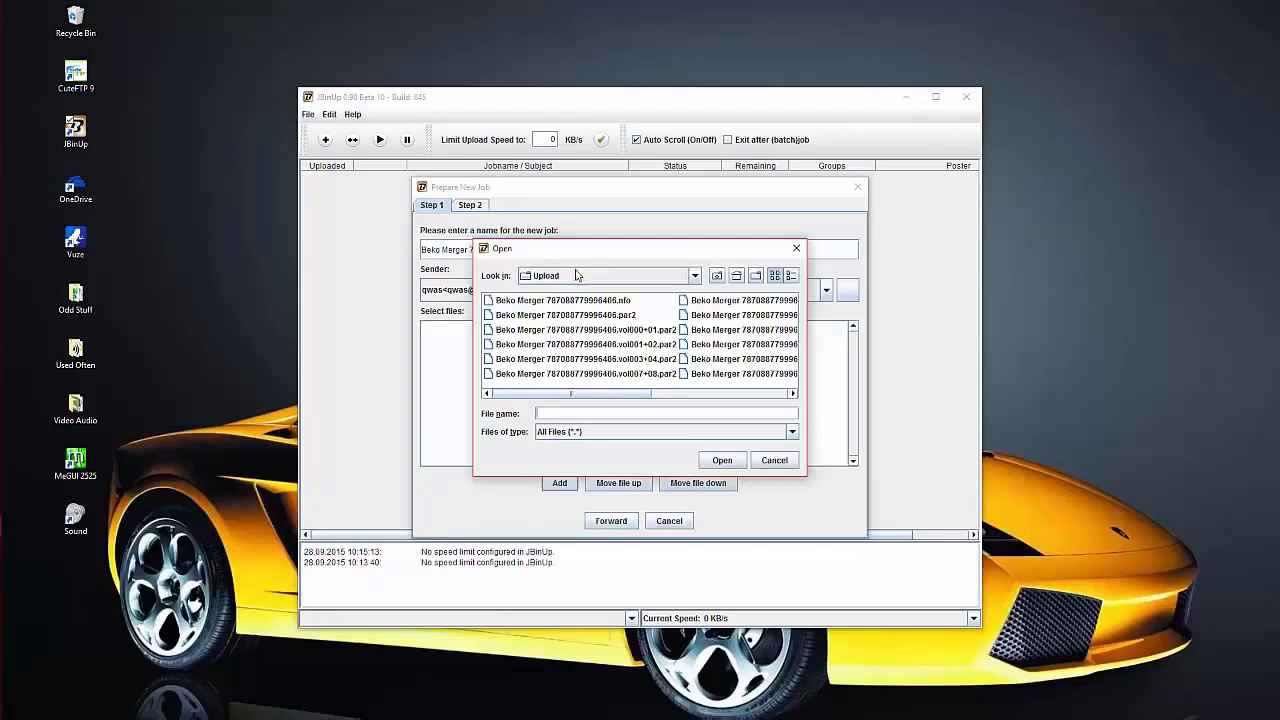
click(716, 276)
click(716, 276)
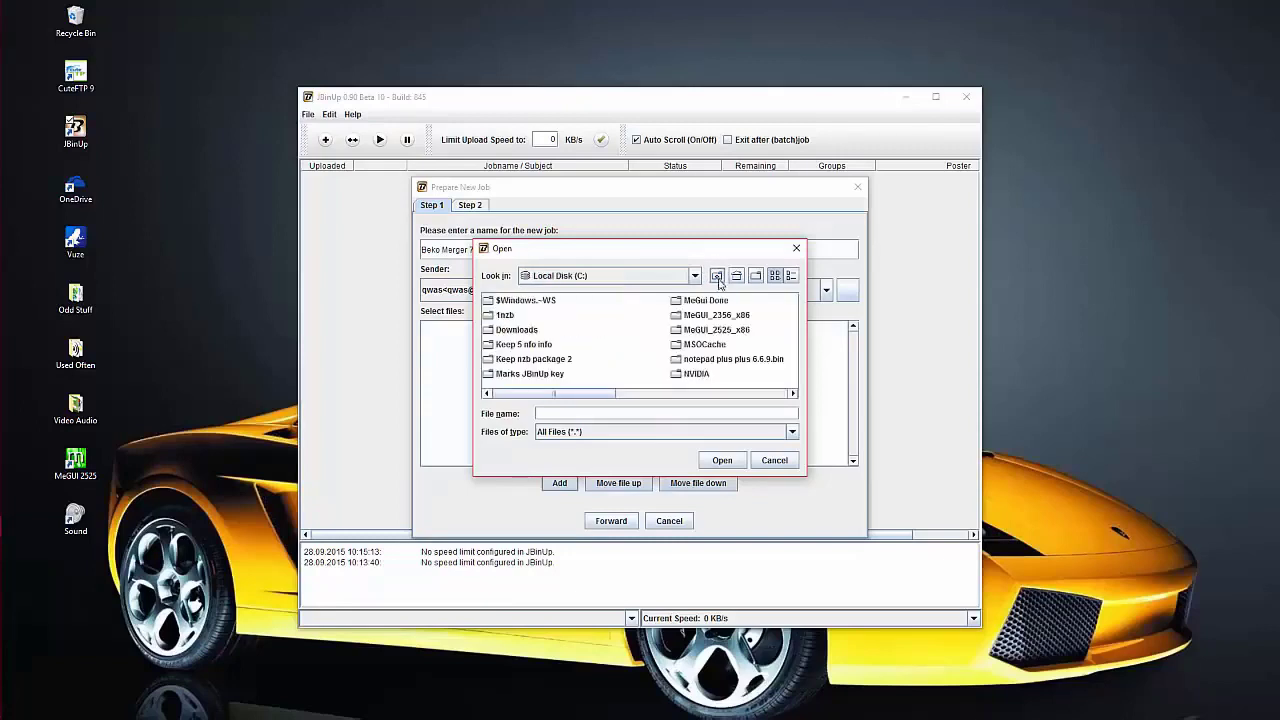
double_click(488, 316)
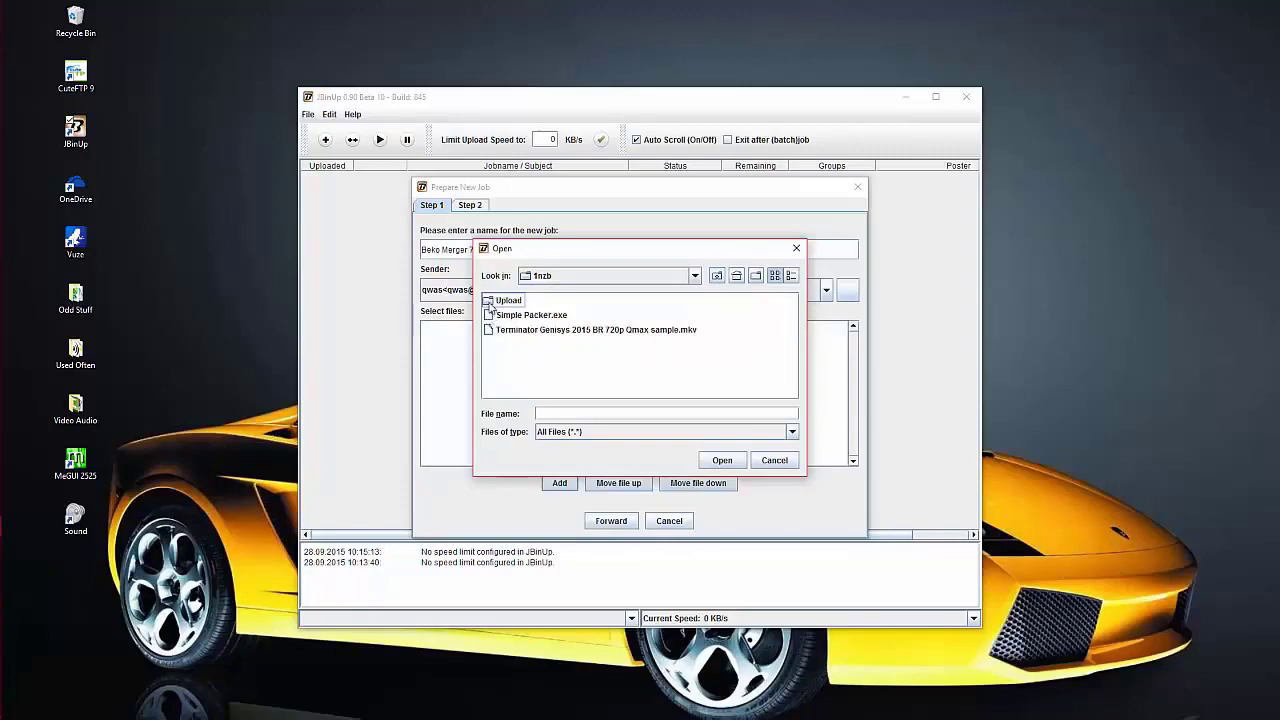
click(490, 302)
double_click(490, 302)
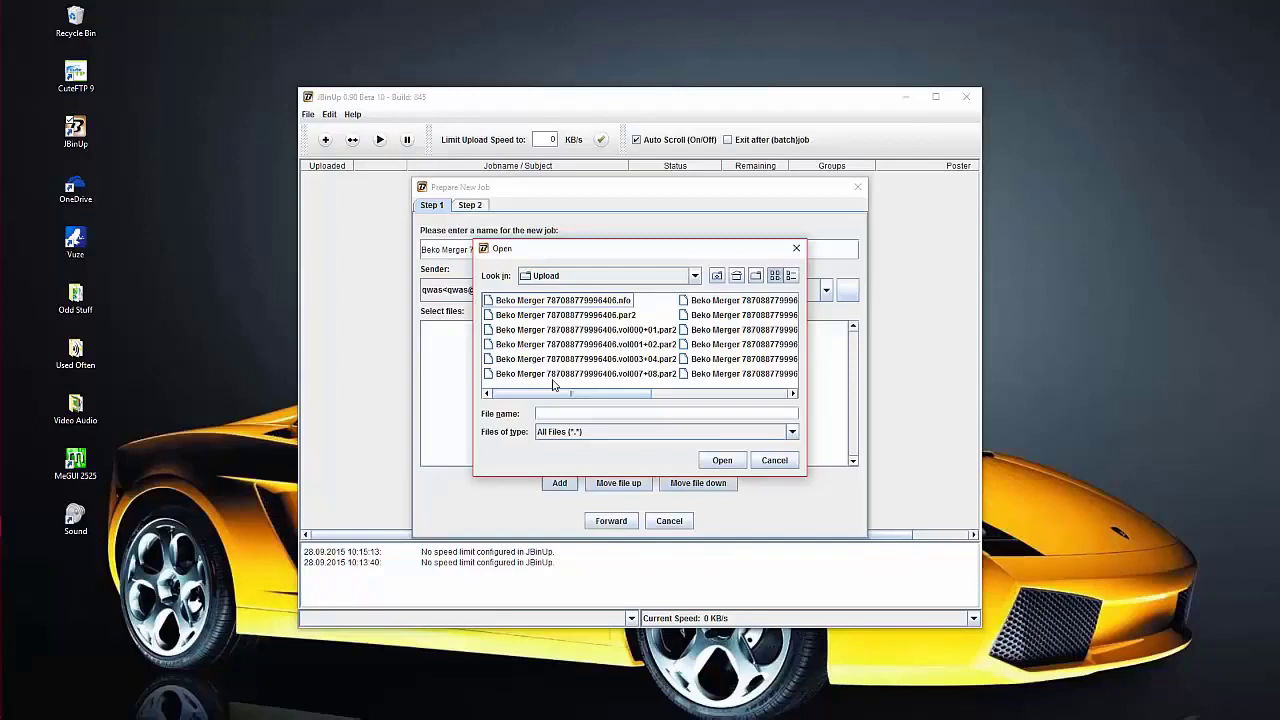
click(559, 301)
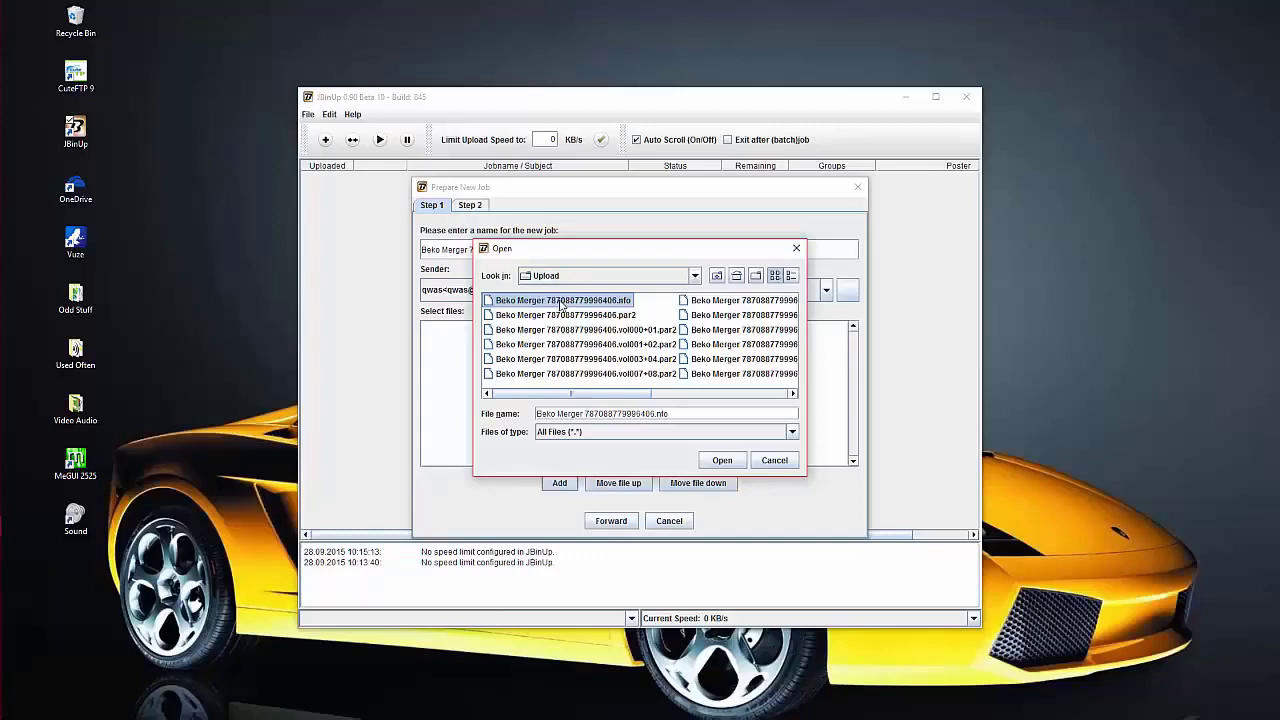
key(ctrl+a)
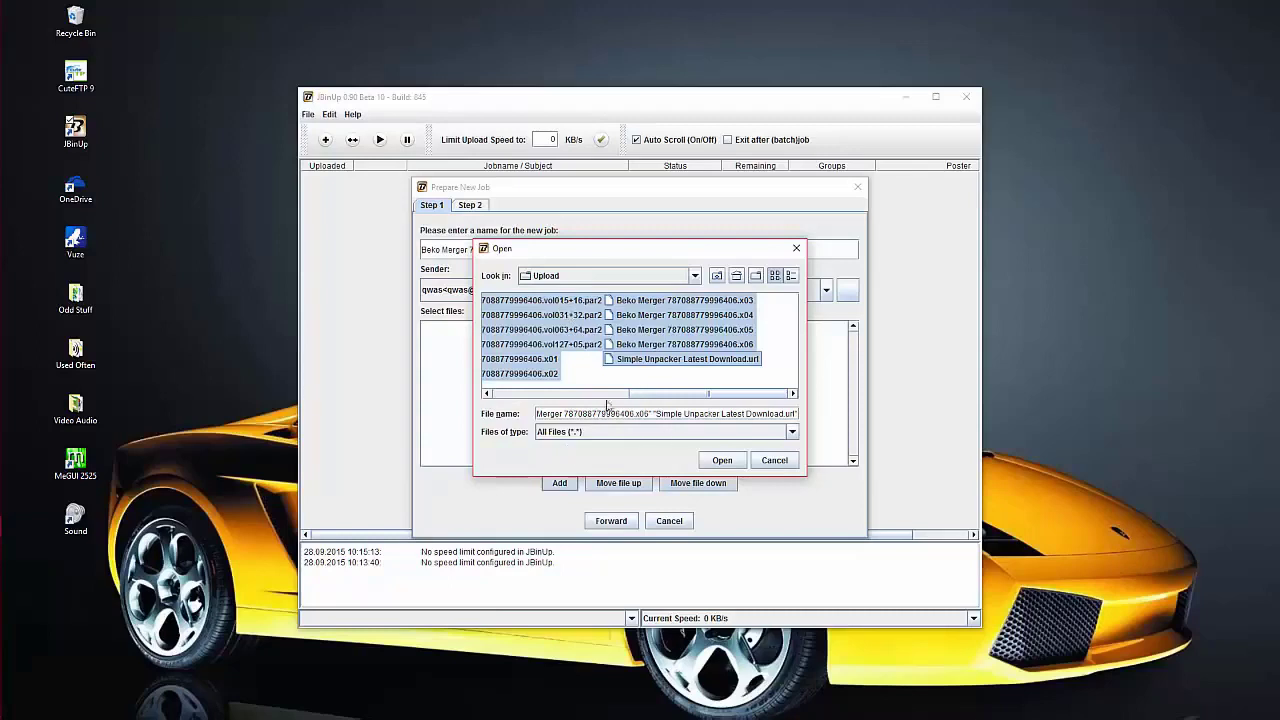
click(722, 461)
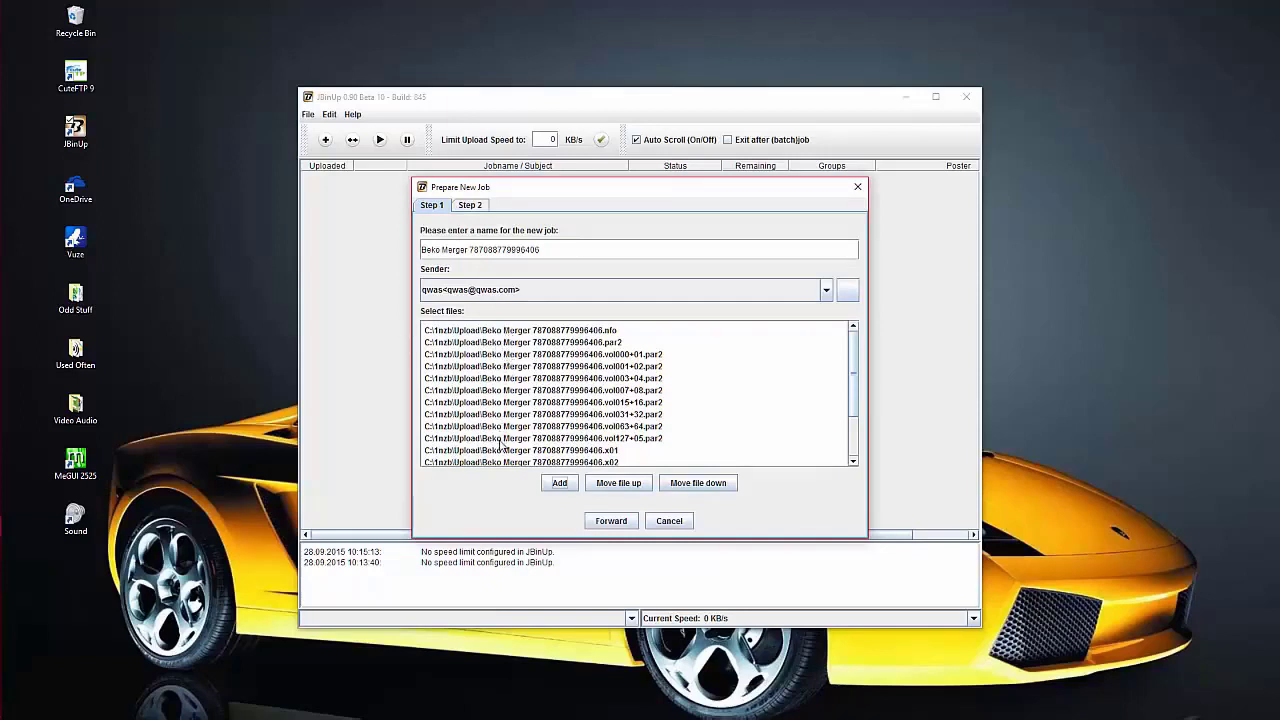
- Advance to Step 2 with alt.binaries.movies checked and add the job to the queue
click(612, 522)
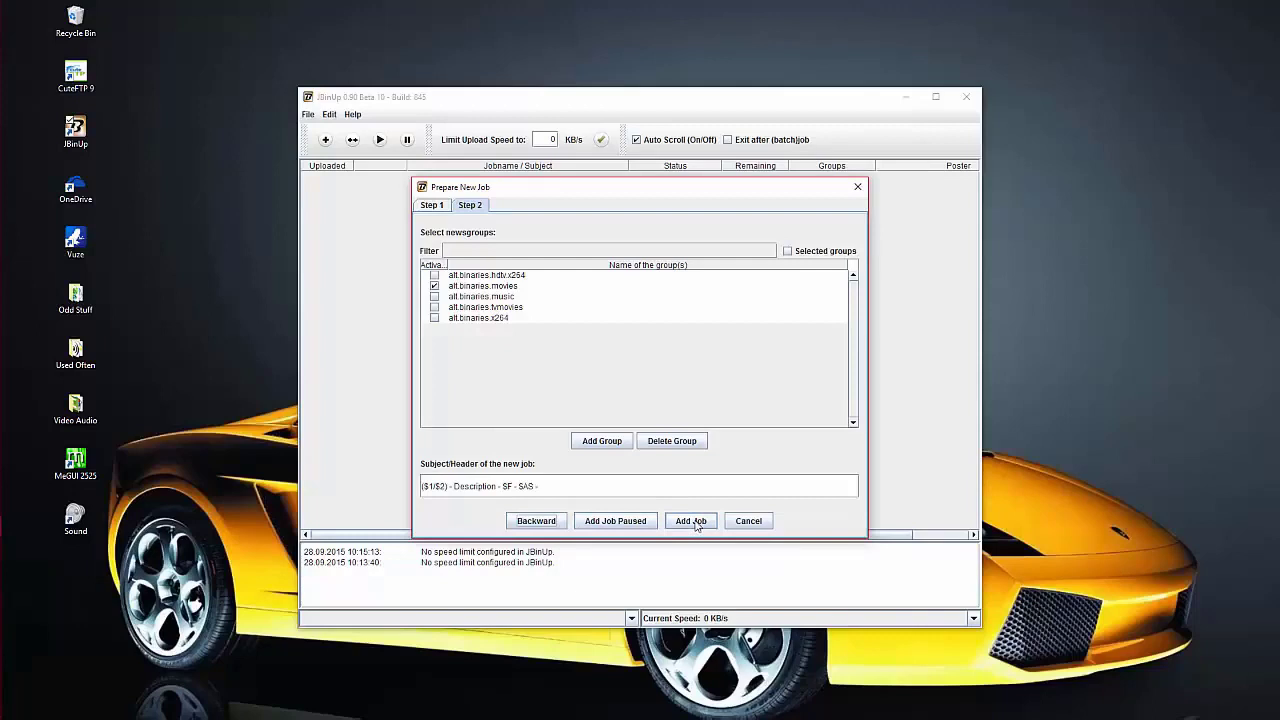
click(695, 522)
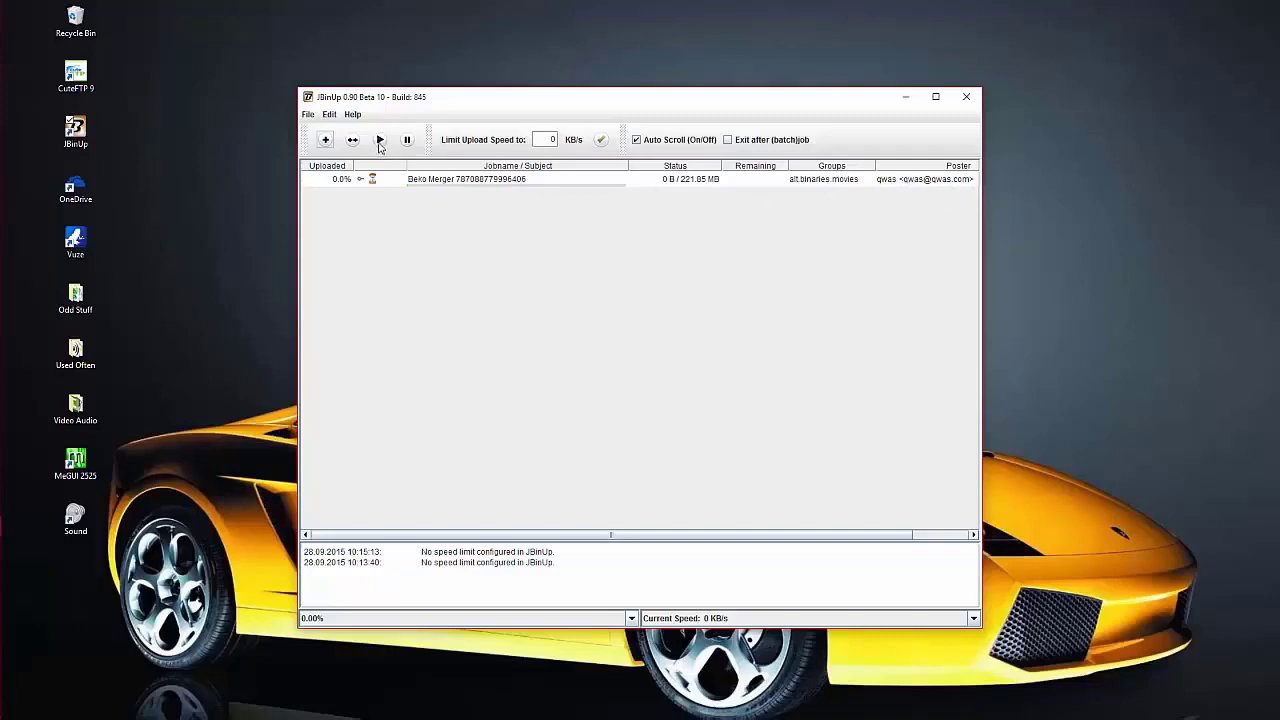
- Start the upload and select the Beko Merger job once it reaches 100% (221.85 MB)
click(380, 141)
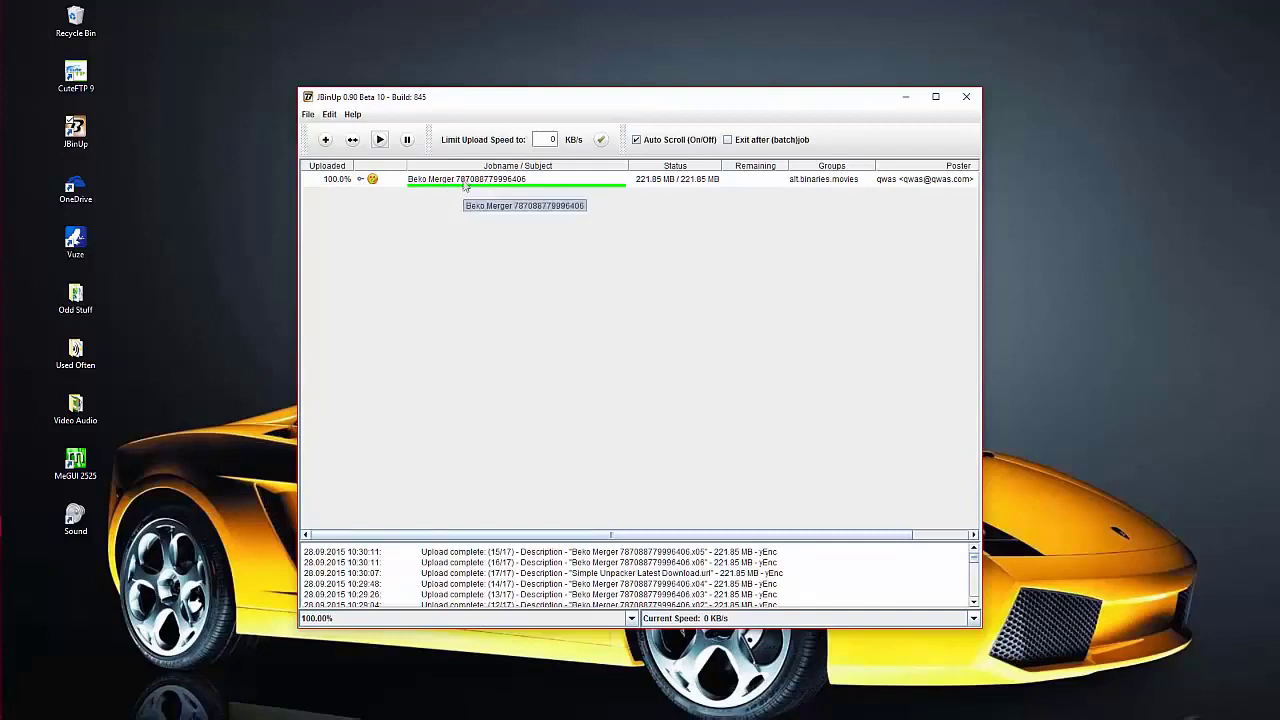
click(464, 183)
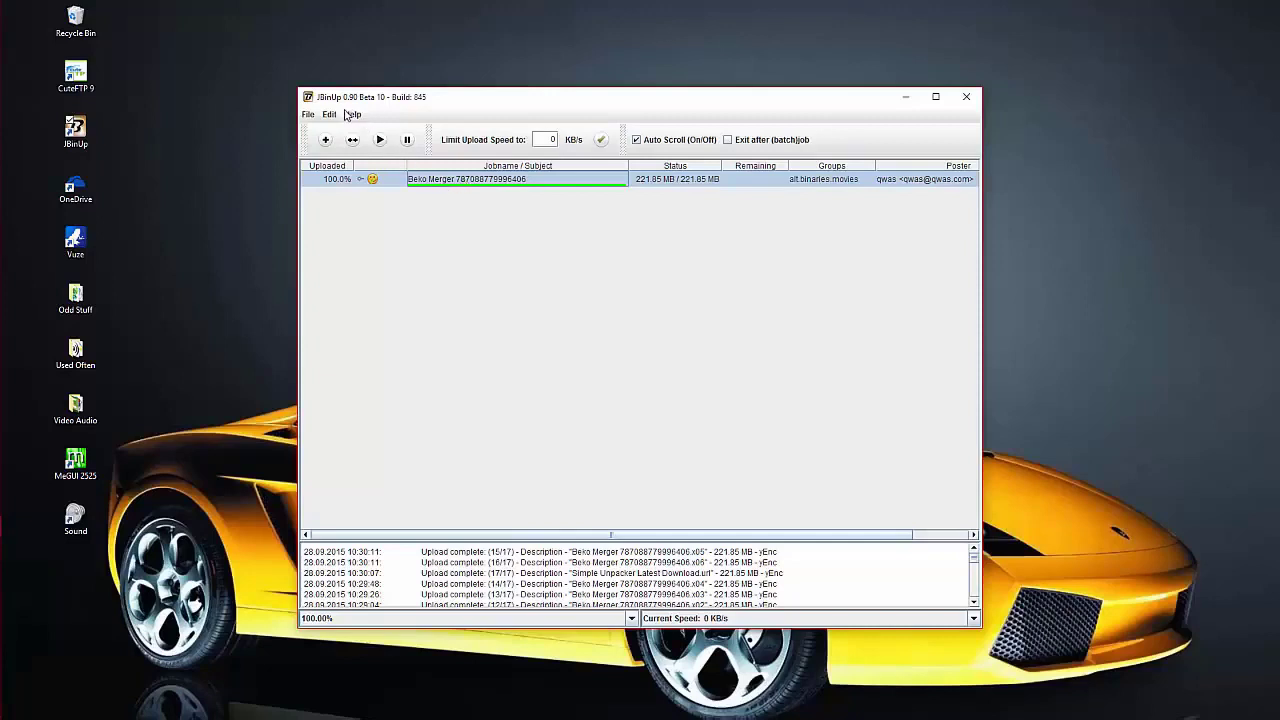
- Save the finished job's NZB file into the 1nzb folder, delete the job, and close JBinUp
click(330, 115)
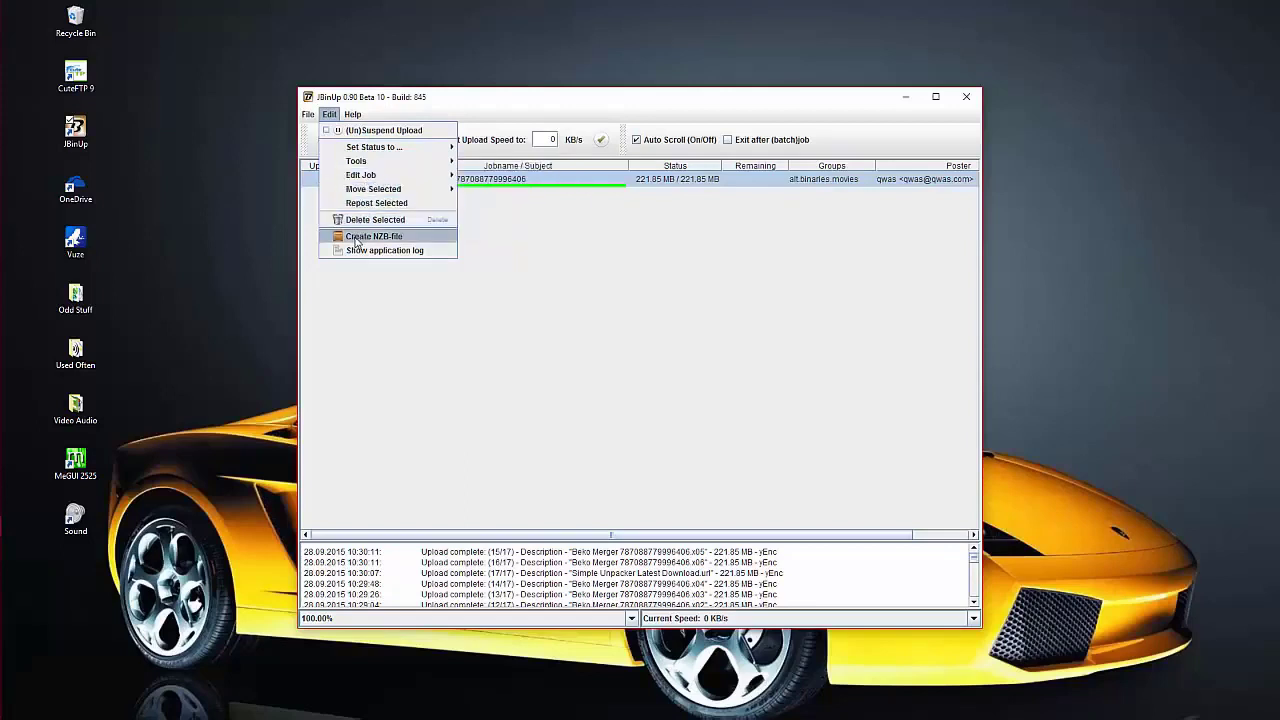
click(356, 238)
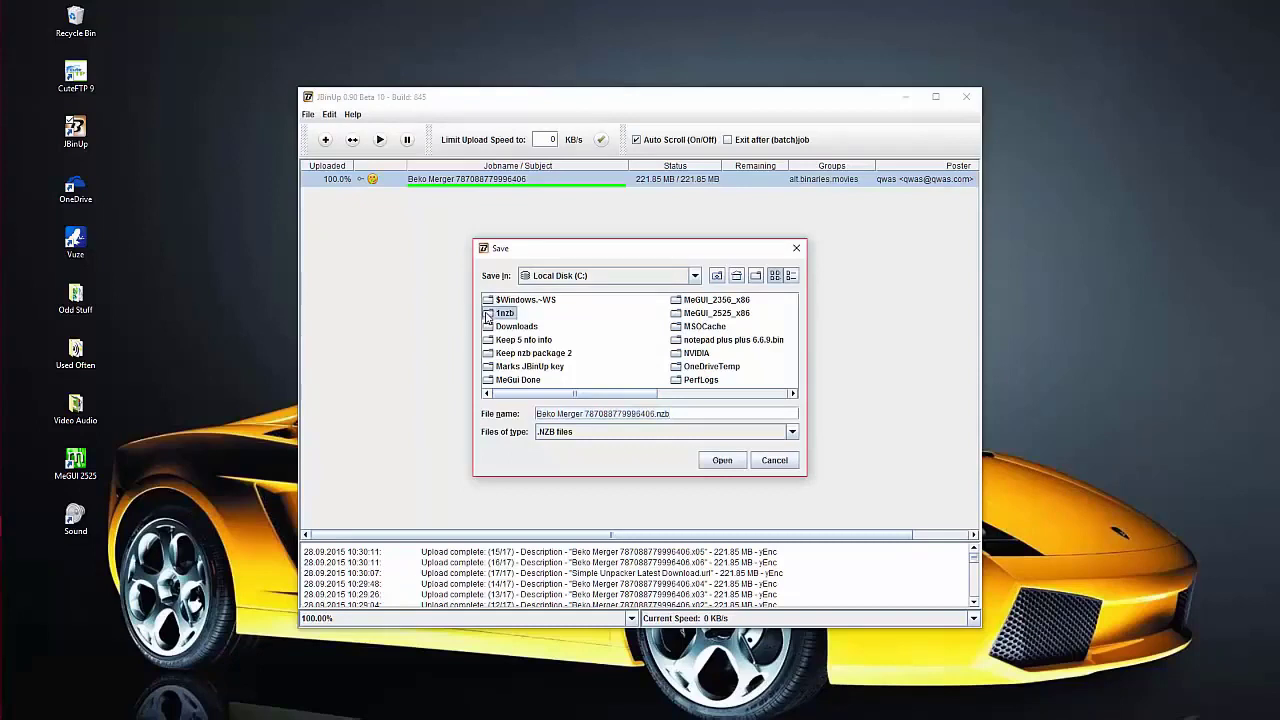
double_click(489, 315)
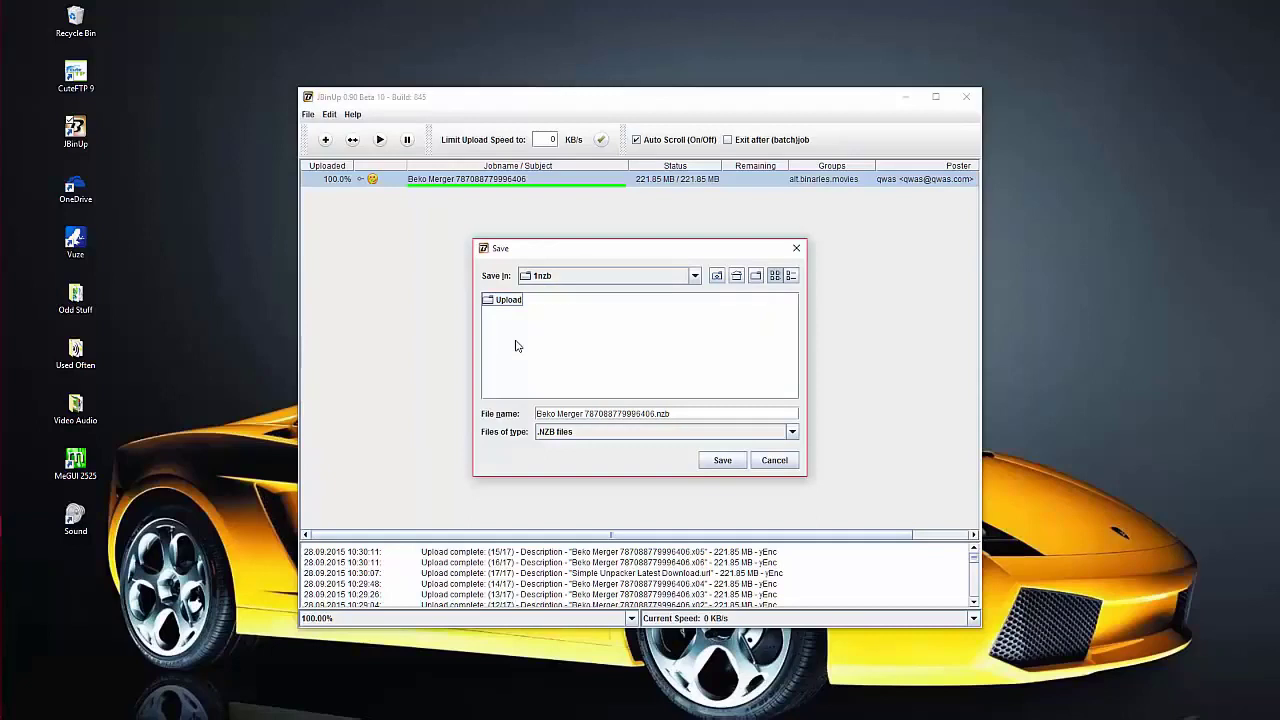
click(723, 461)
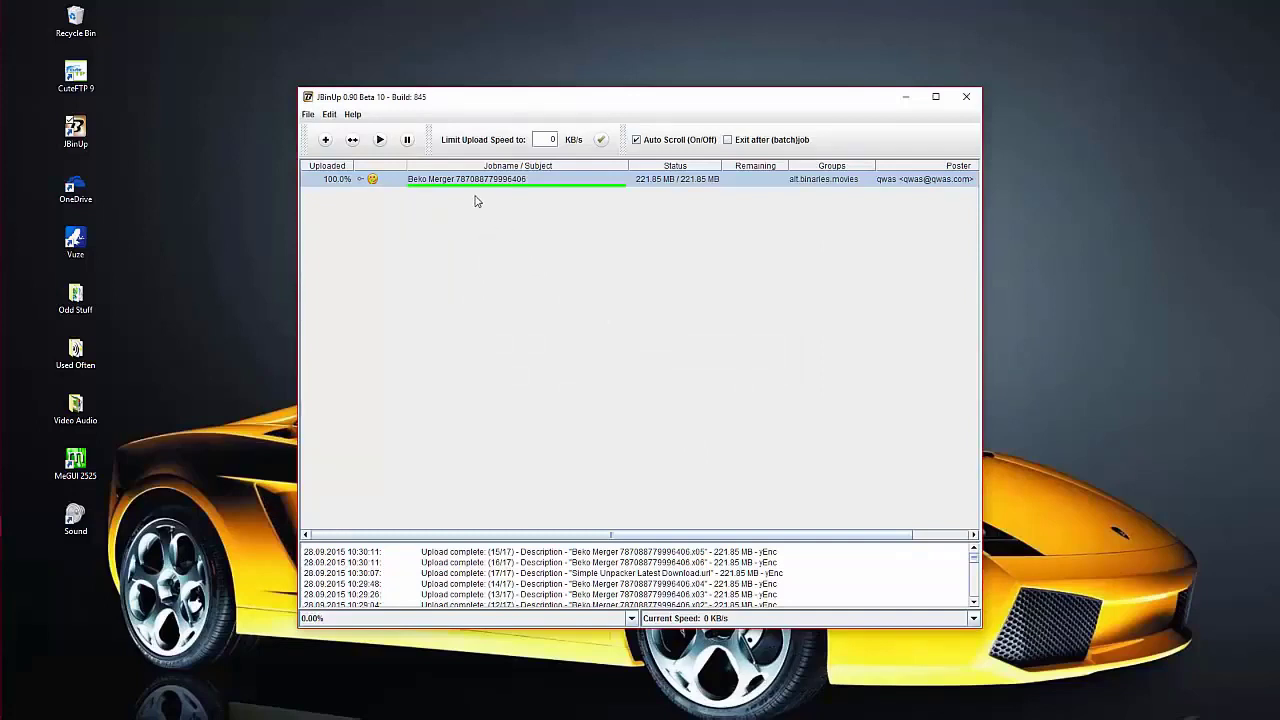
key(Delete)
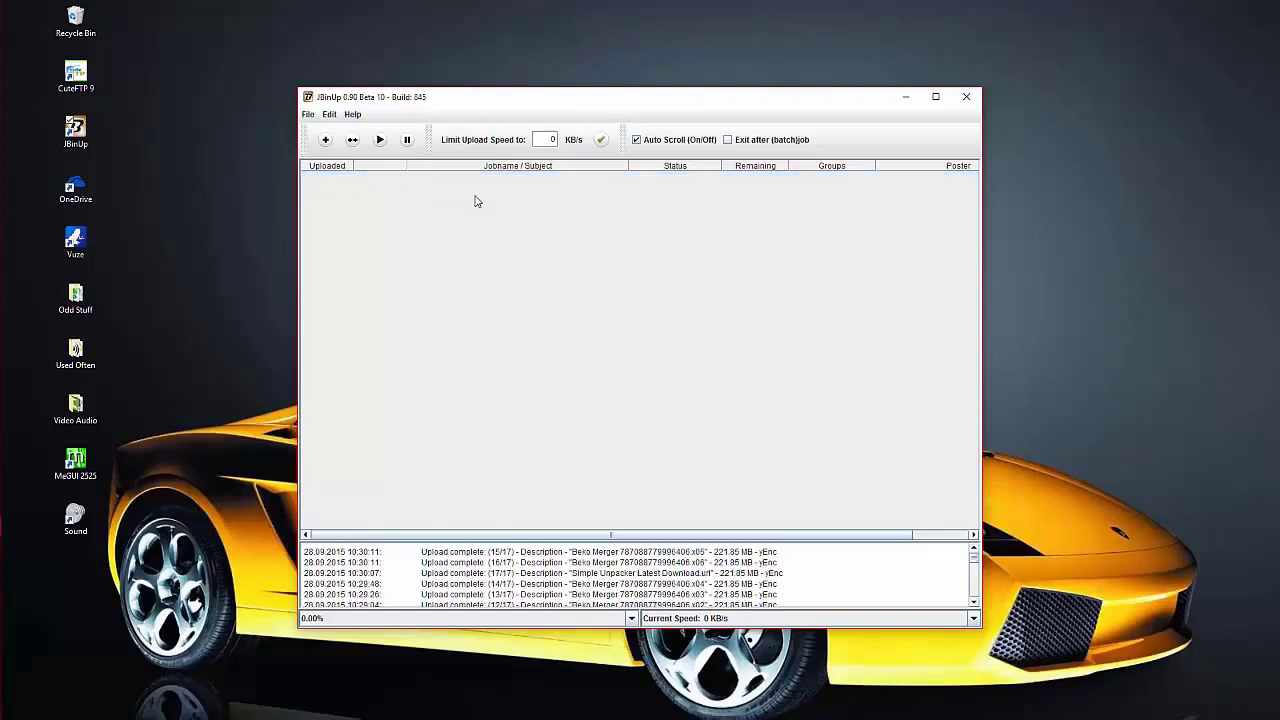
click(966, 98)
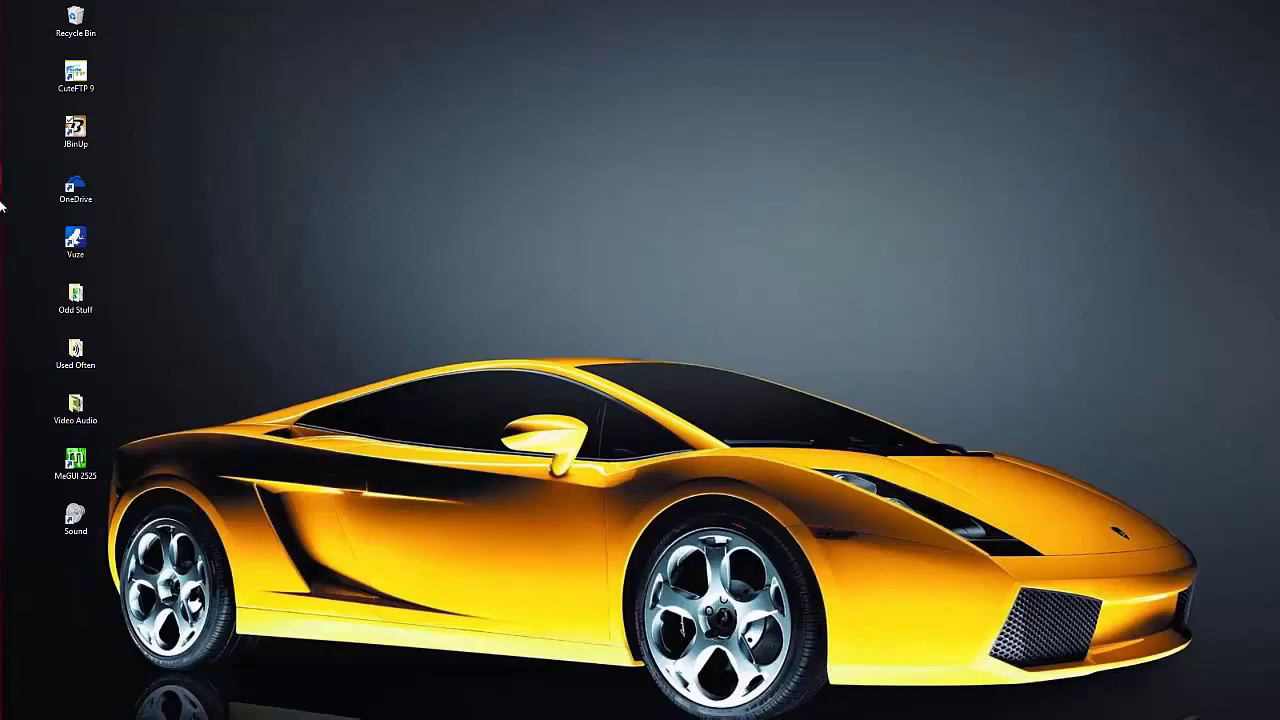
- Return XYplorer to C:\1nzb, showing the Upload folder beside Beko Merger 787088779996406.nzb
mouse_move(2, 205)
click(20, 157)
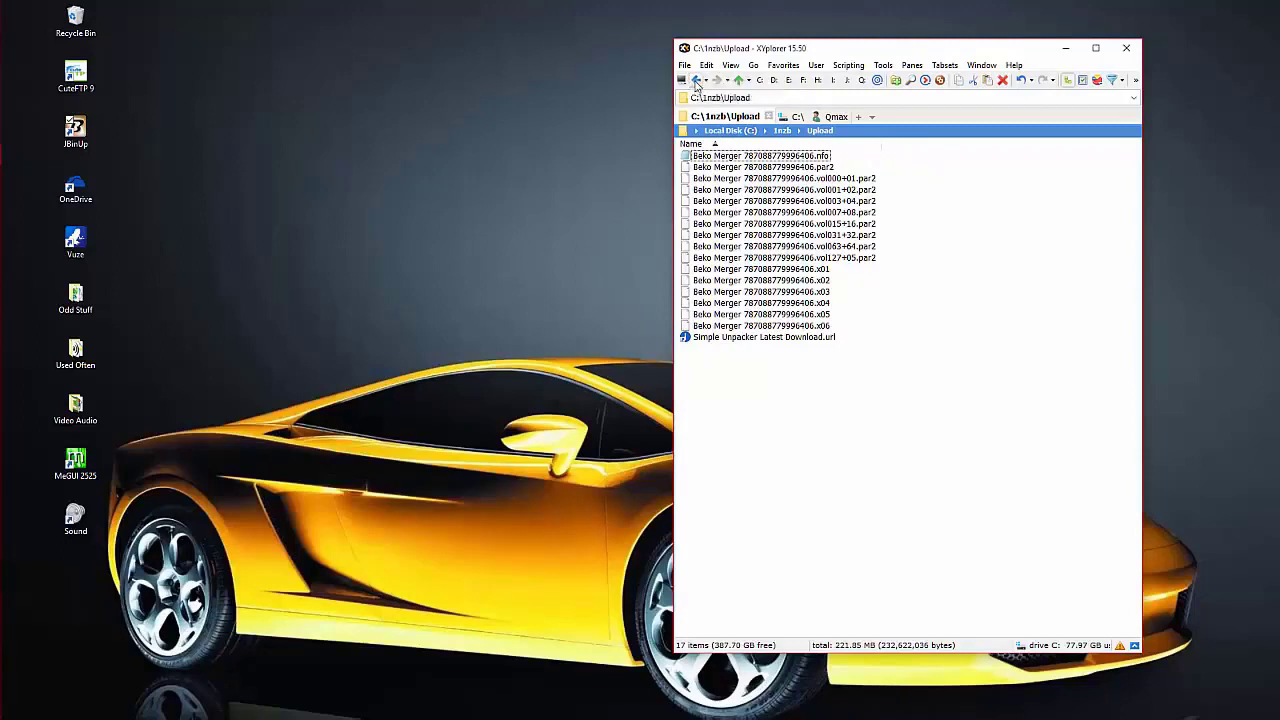
click(697, 80)
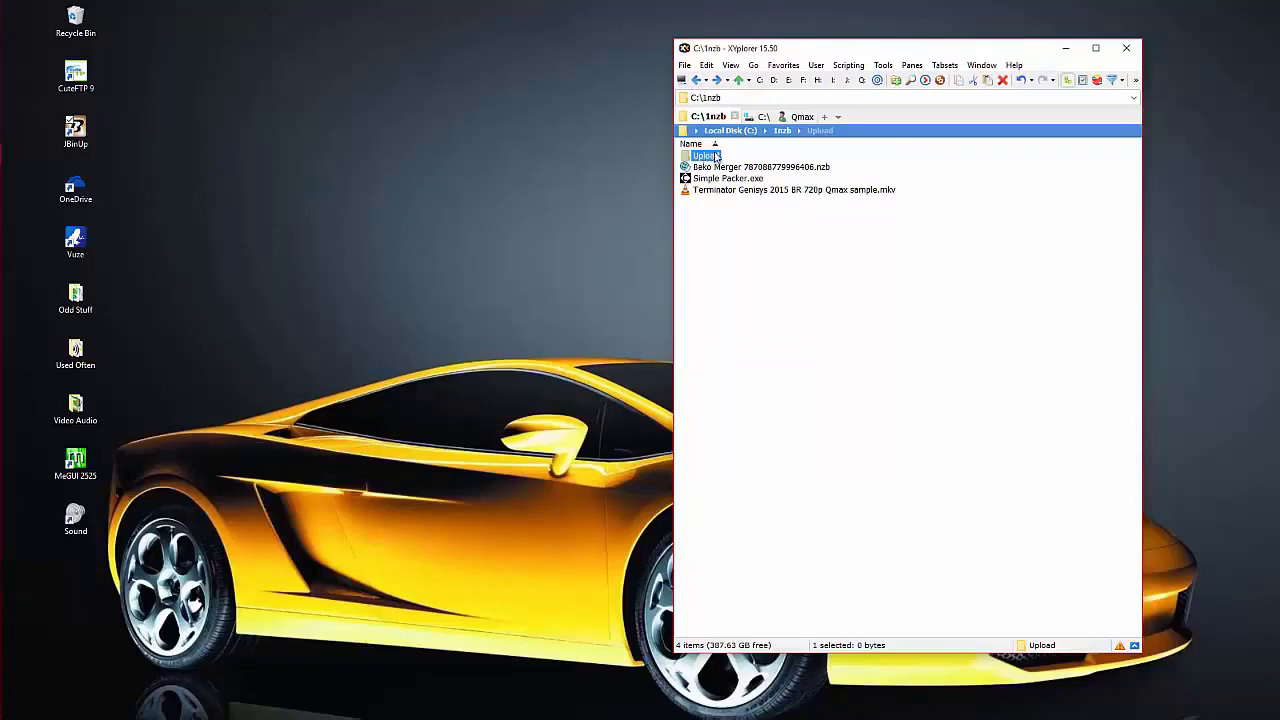
click(712, 158)
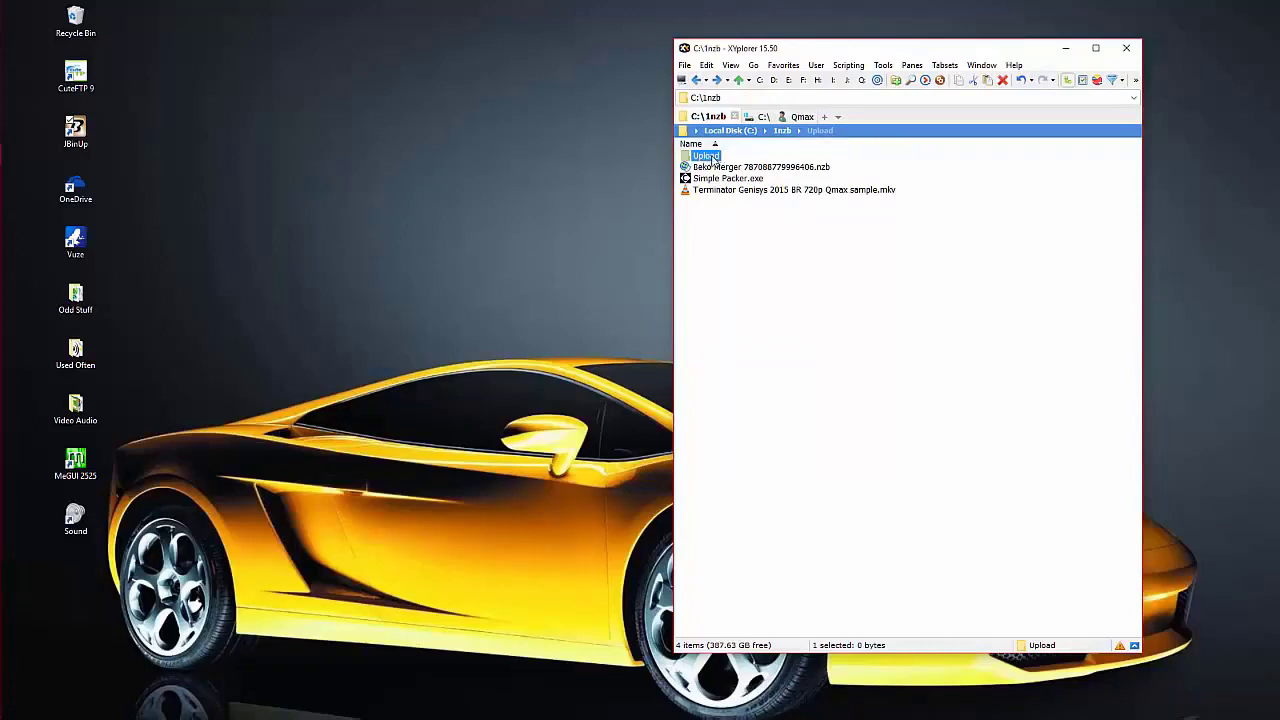